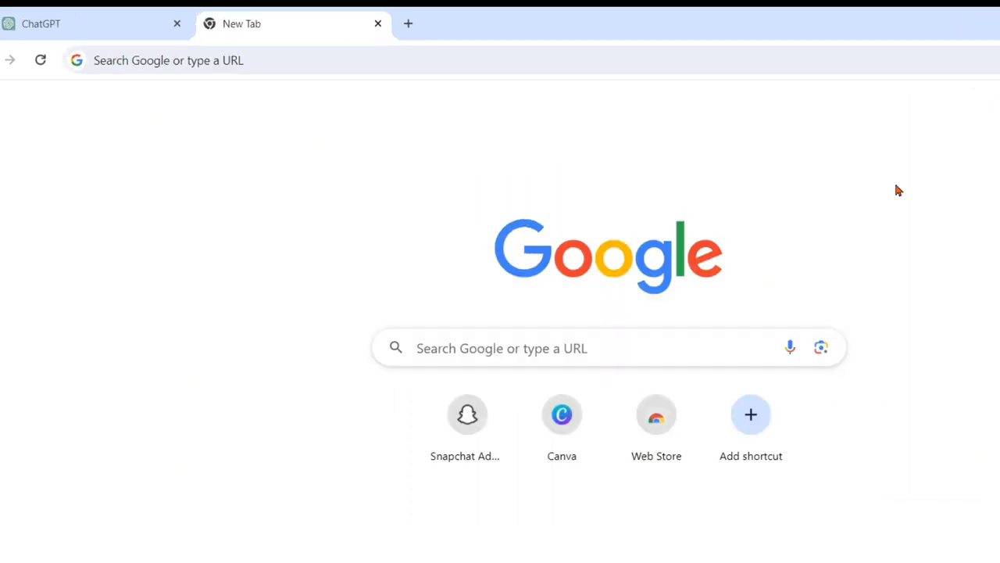
# - Search the web for canva.com and open the Canva: Visual Suite for Everyone site
pyautogui.click(646, 60)
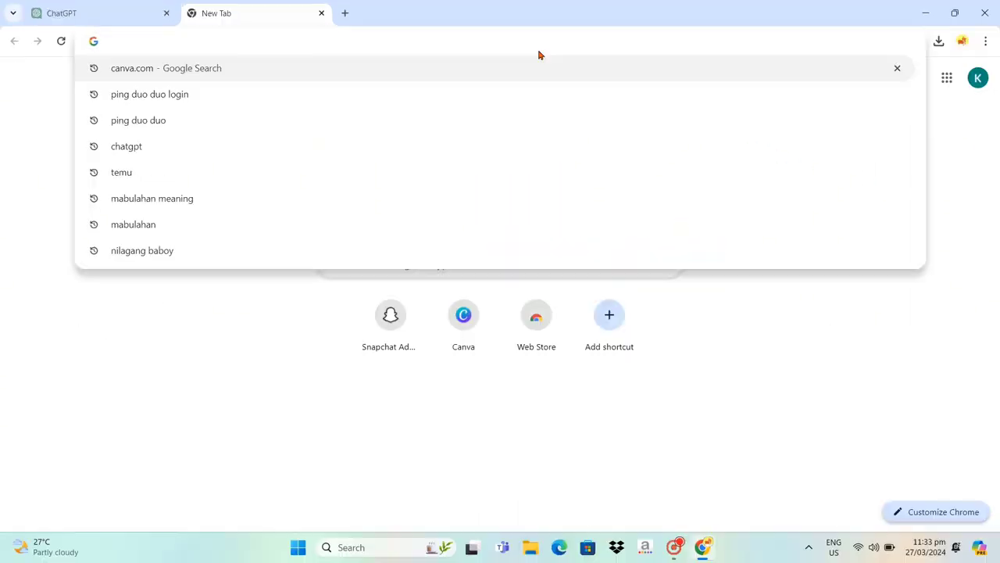
pyautogui.write('canva')
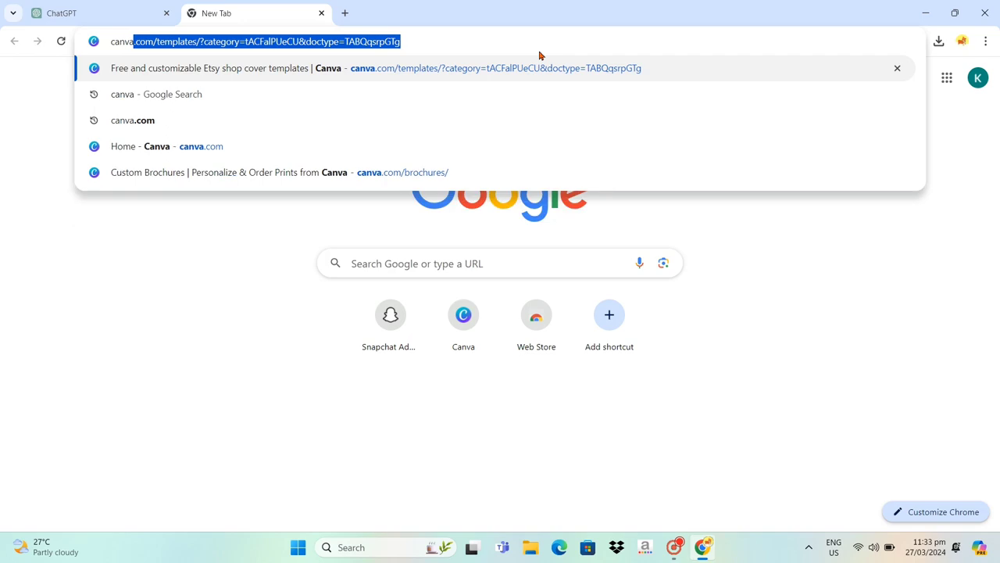
pyautogui.write('.com')
pyautogui.press('Down')
pyautogui.press('Return')
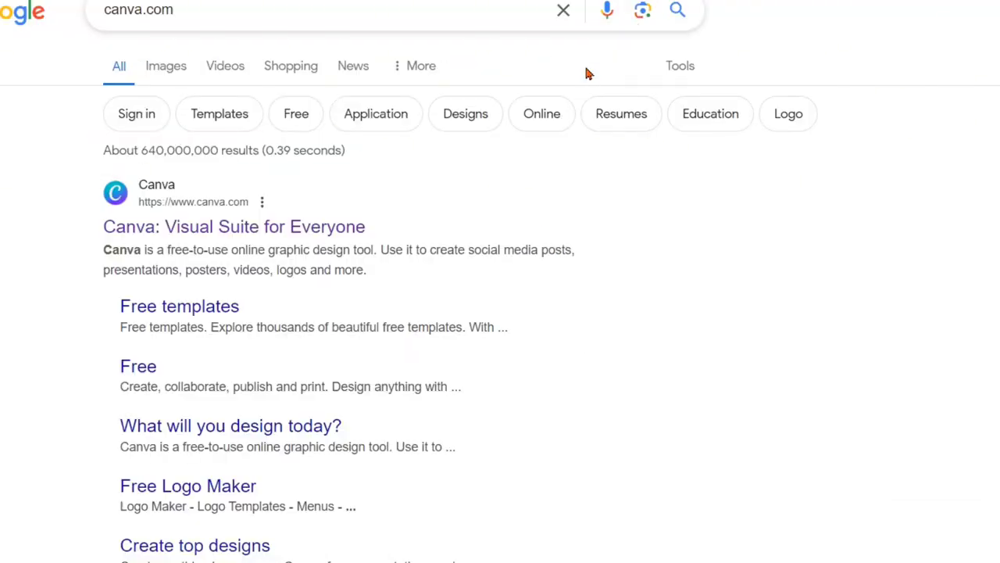
pyautogui.click(359, 229)
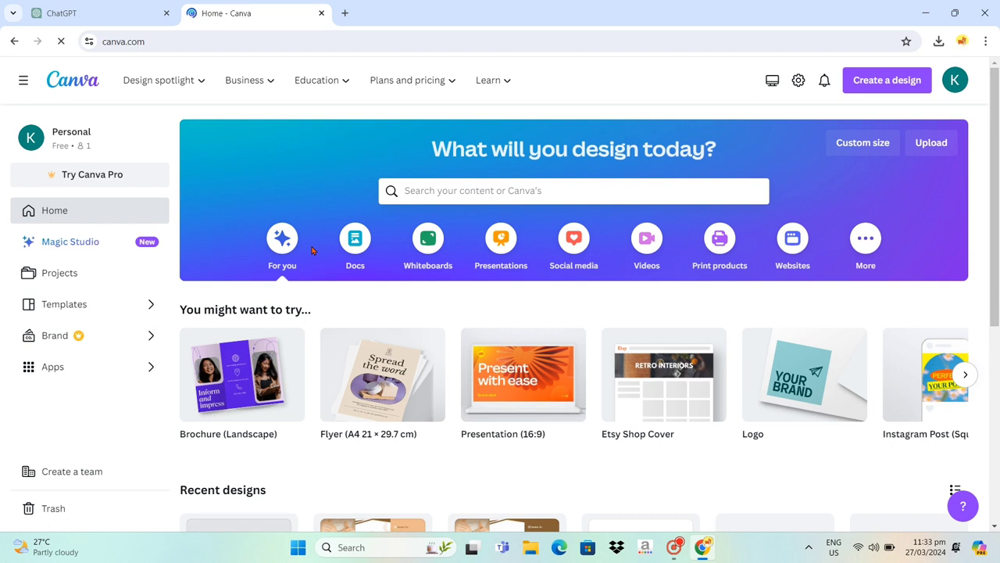
# - Go to the Brochures design category and create a new blank trifold brochure
pyautogui.moveTo(202, 90)
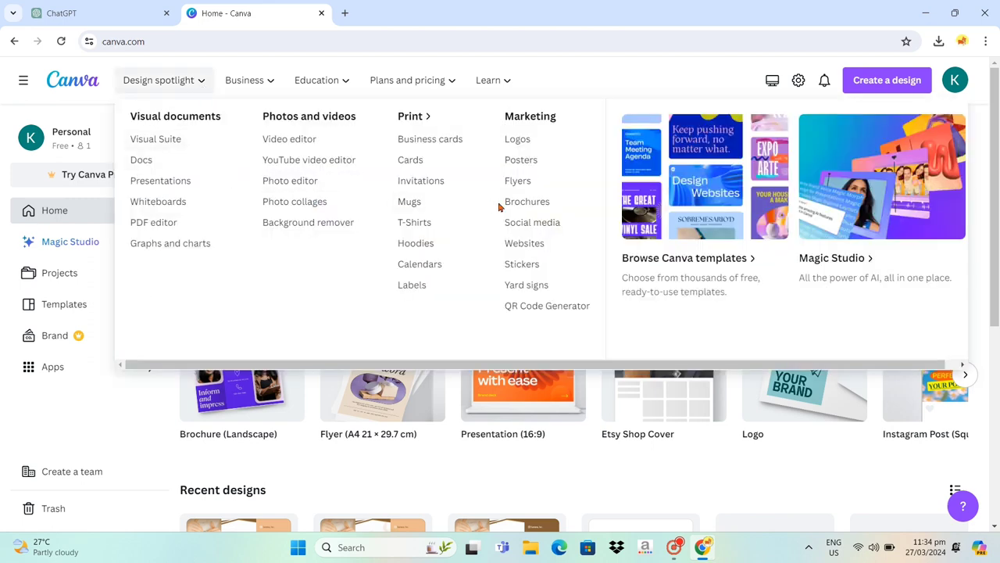
pyautogui.click(566, 209)
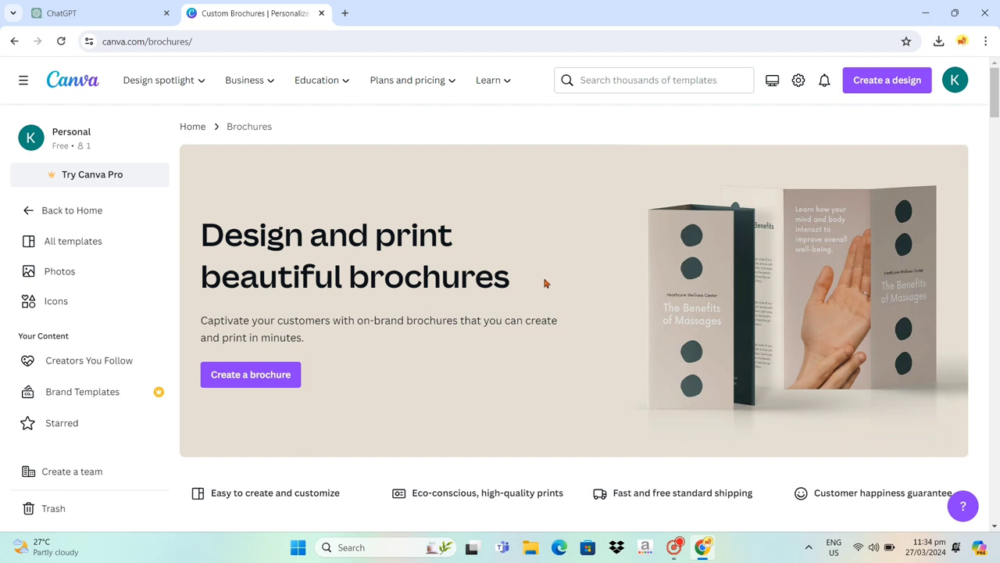
pyautogui.click(296, 376)
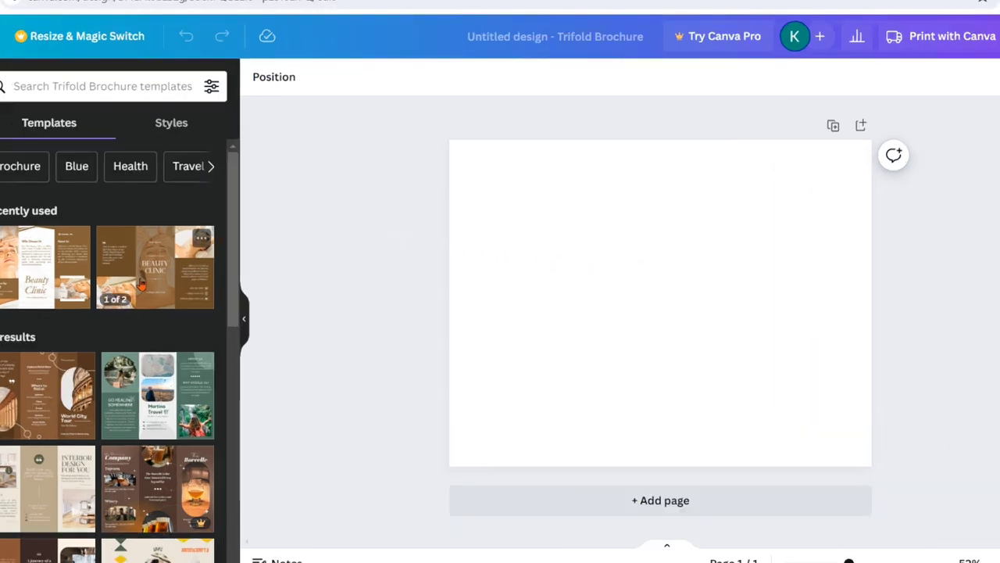
# - Search the brochure templates for "salon" and open the Brown and White Minimalist Geometric Beauty Clinic Trifold Brochure
pyautogui.click(136, 87)
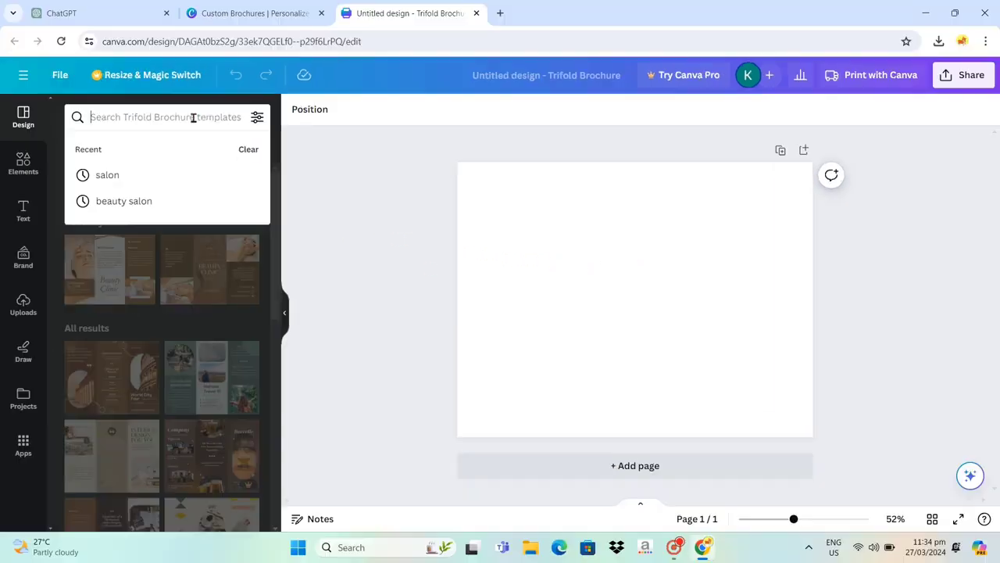
pyautogui.write('salon')
pyautogui.press('Return')
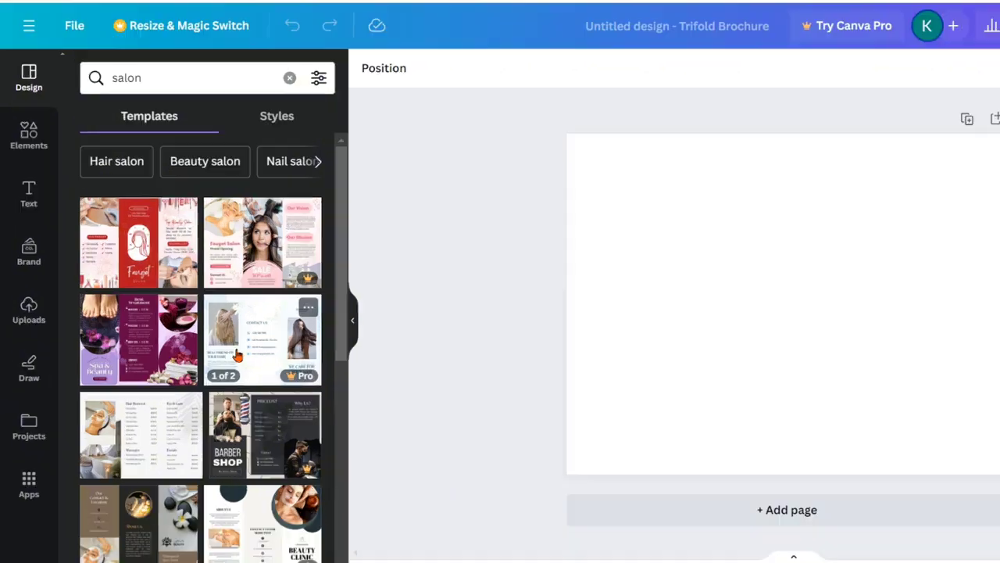
pyautogui.scroll(-10, 183, 336)
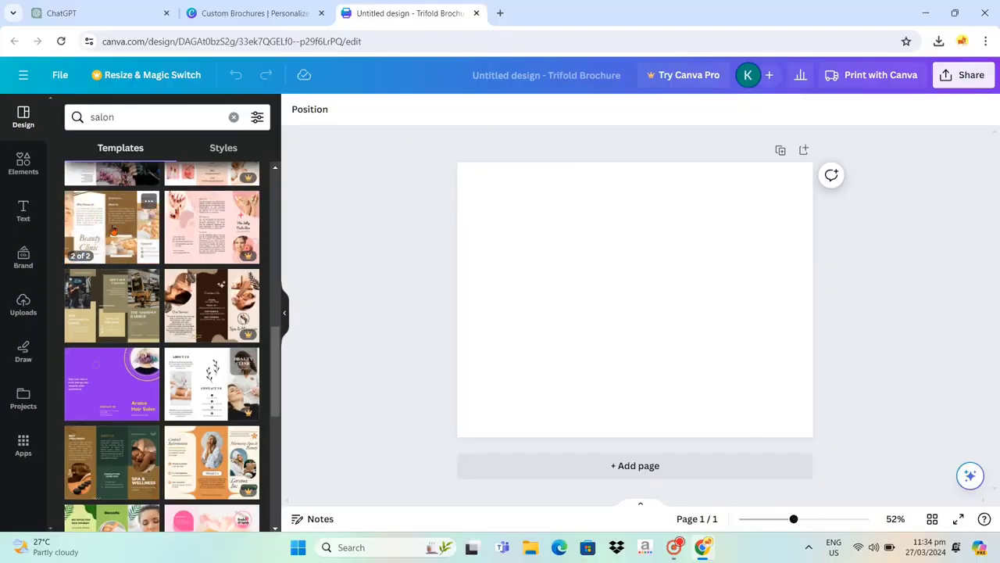
pyautogui.click(113, 232)
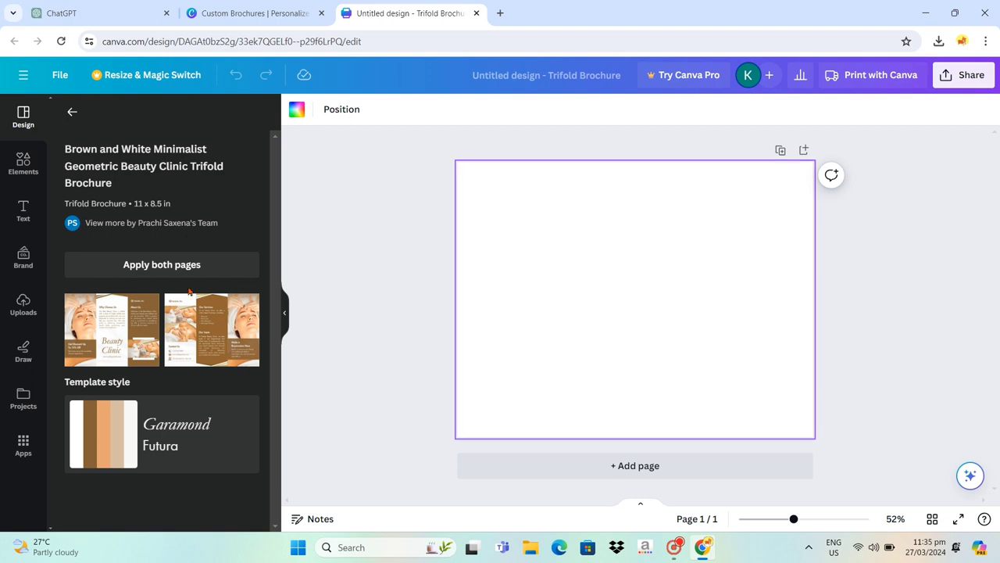
# - Apply the template's first layout to page 1, add a second page, and apply the template's second layout to it
pyautogui.click(125, 325)
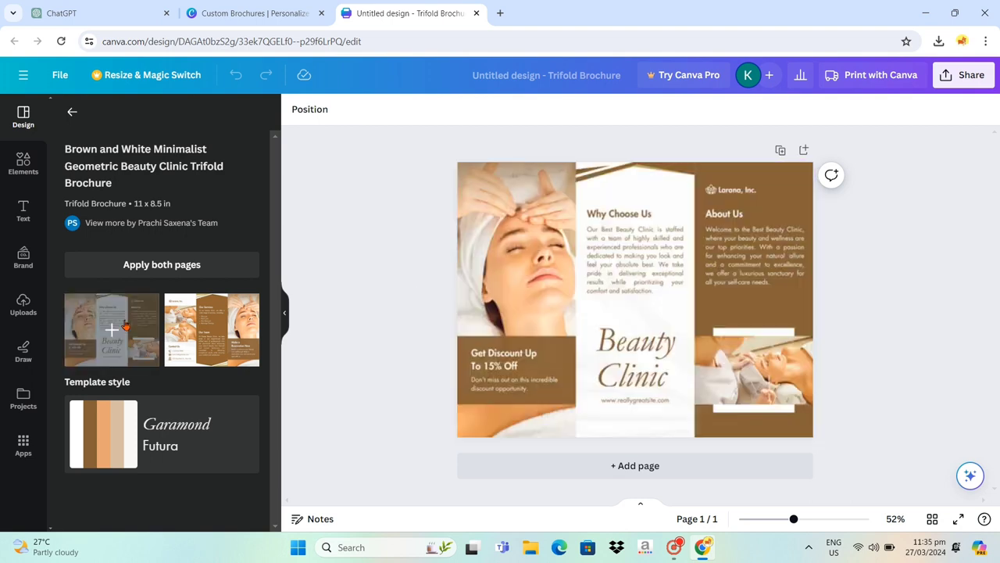
pyautogui.click(627, 467)
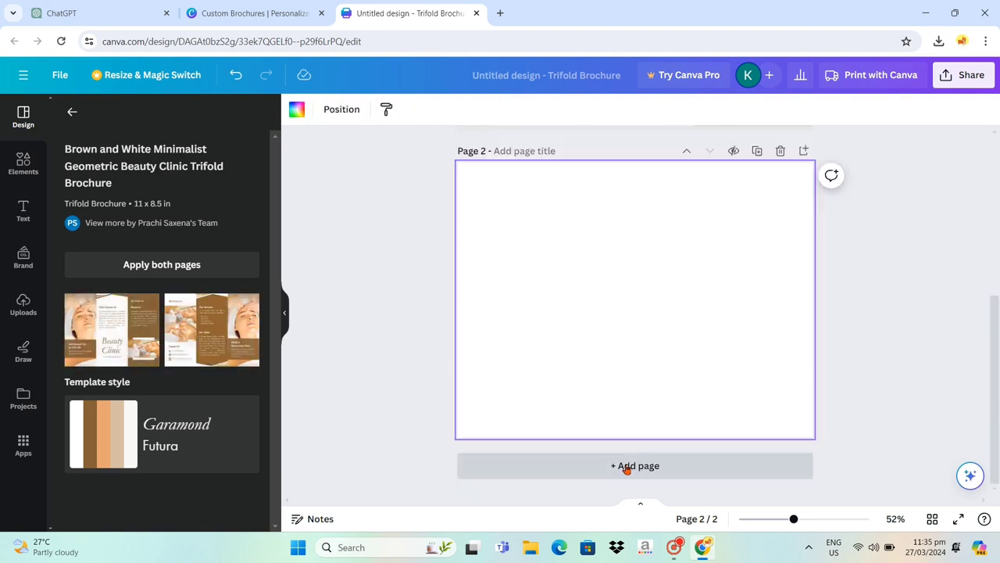
pyautogui.click(224, 332)
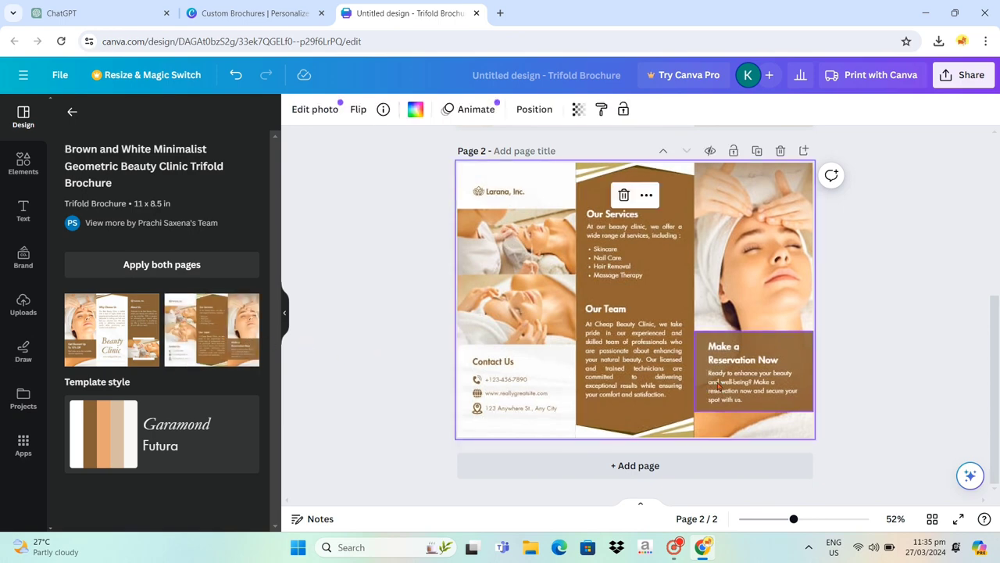
# - Select everything on page 1 and recolor its brown shapes to peach #ecbb8f and its text to brown #926432
pyautogui.scroll(4, 742, 372)
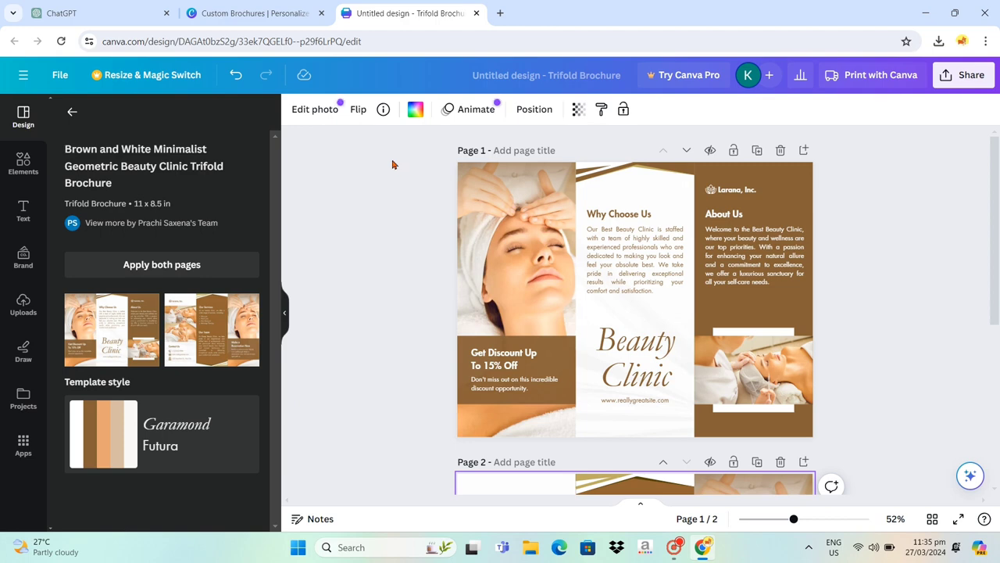
pyautogui.moveTo(391, 163); pyautogui.dragTo(894, 439)
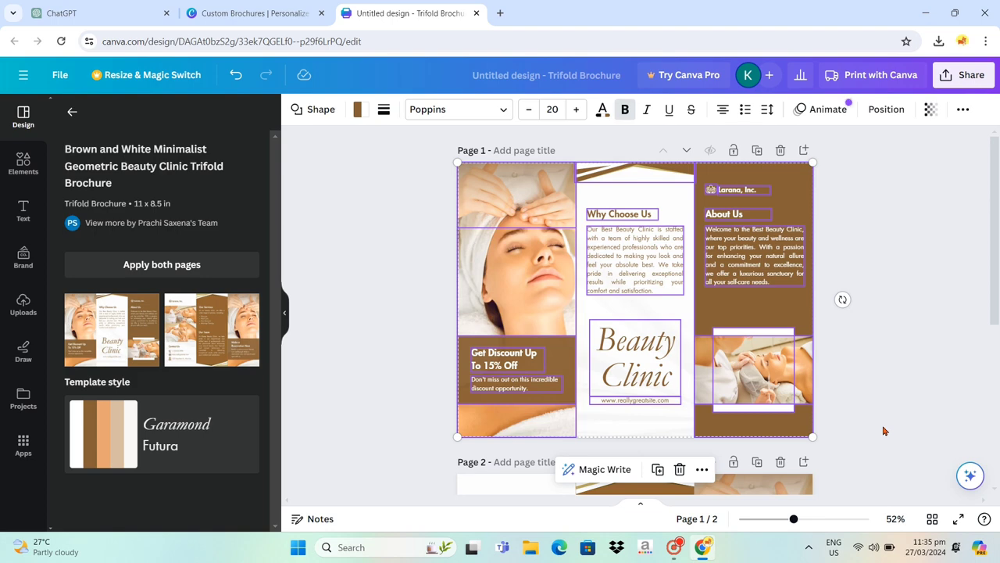
pyautogui.click(357, 109)
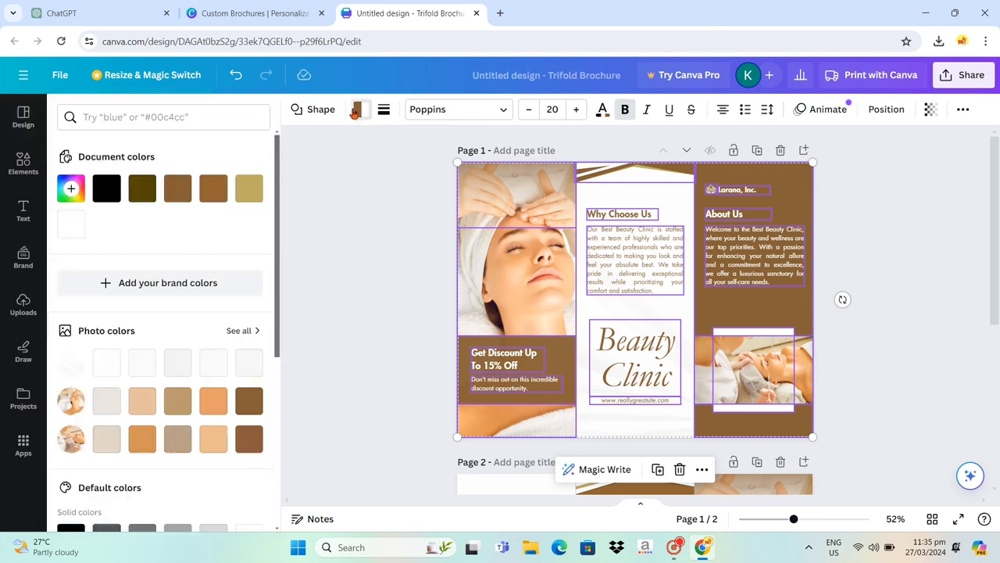
pyautogui.click(215, 436)
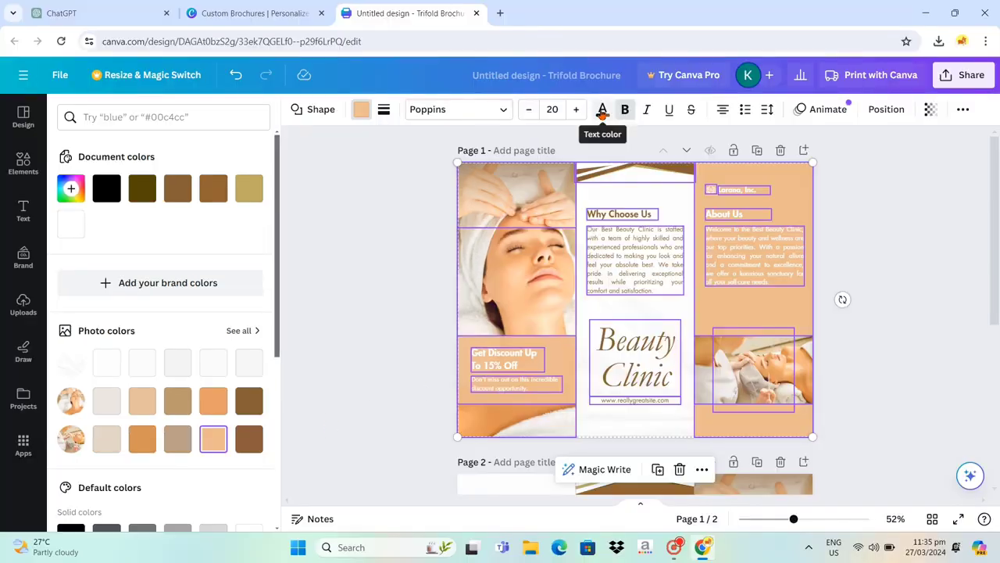
pyautogui.click(603, 112)
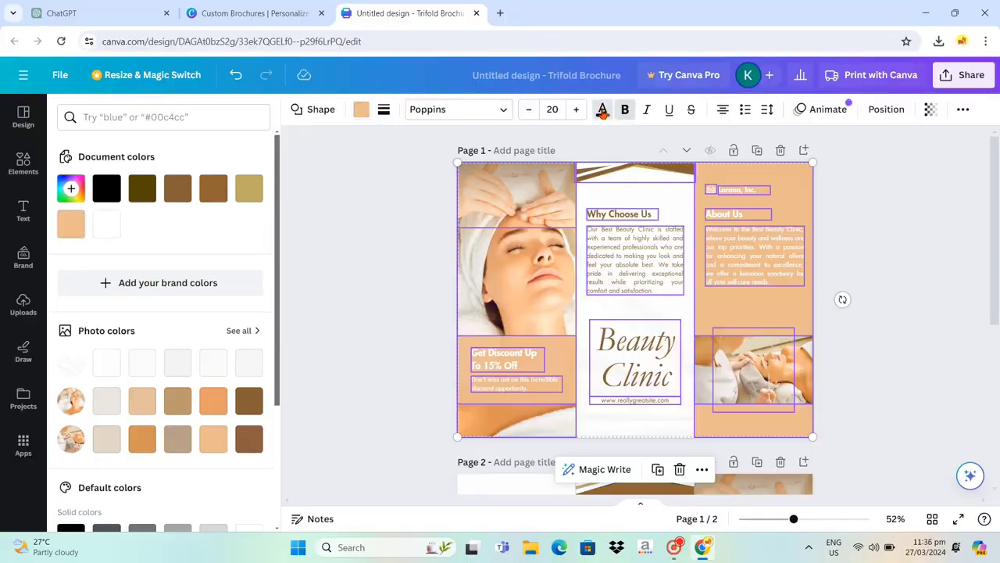
pyautogui.click(216, 191)
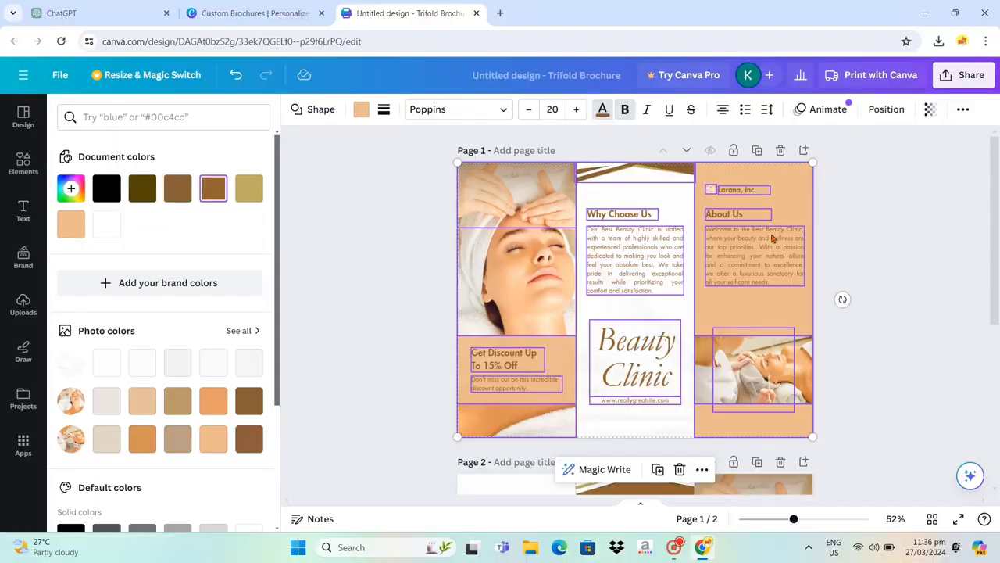
# - Select everything on page 2, set its shapes to the same peach #ecbb8f and its text to brown #926432, and deselect
pyautogui.scroll(-4, 744, 232)
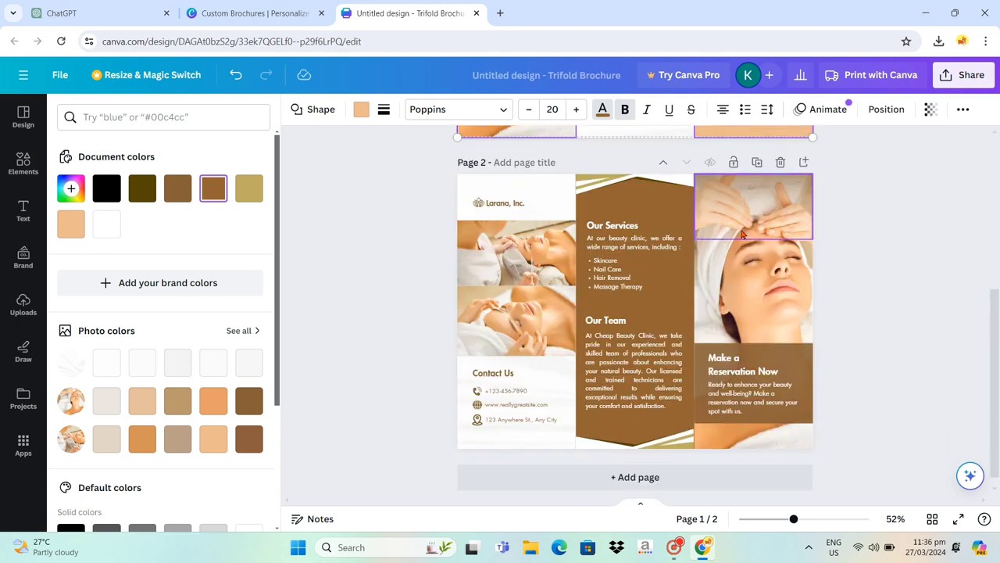
pyautogui.scroll(-1, 743, 233)
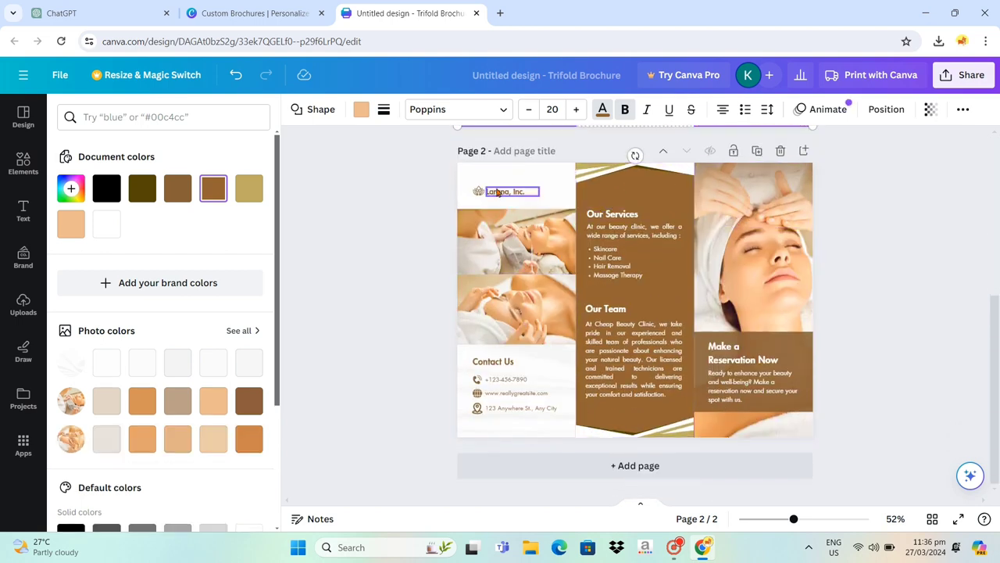
pyautogui.moveTo(348, 153); pyautogui.dragTo(922, 452)
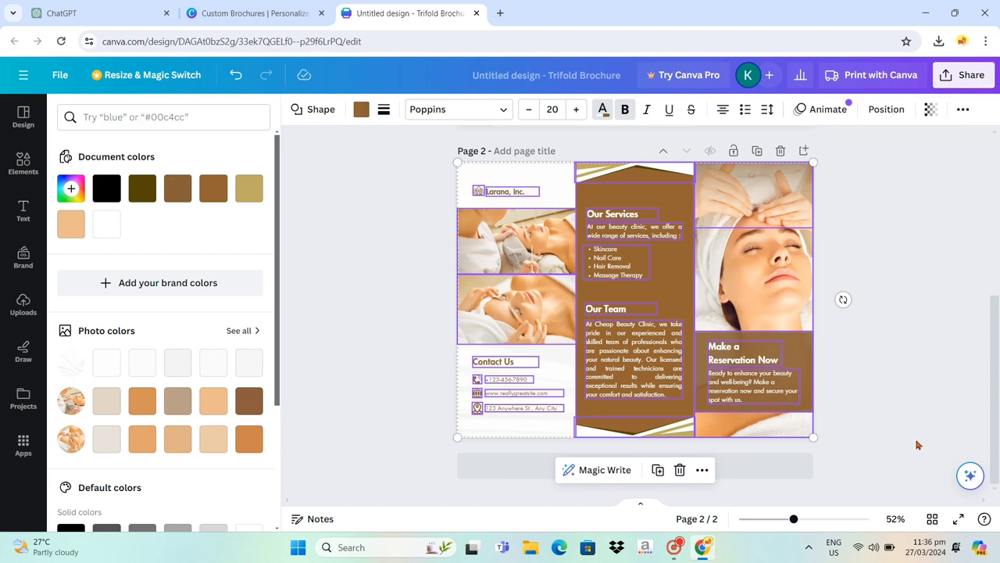
pyautogui.click(360, 111)
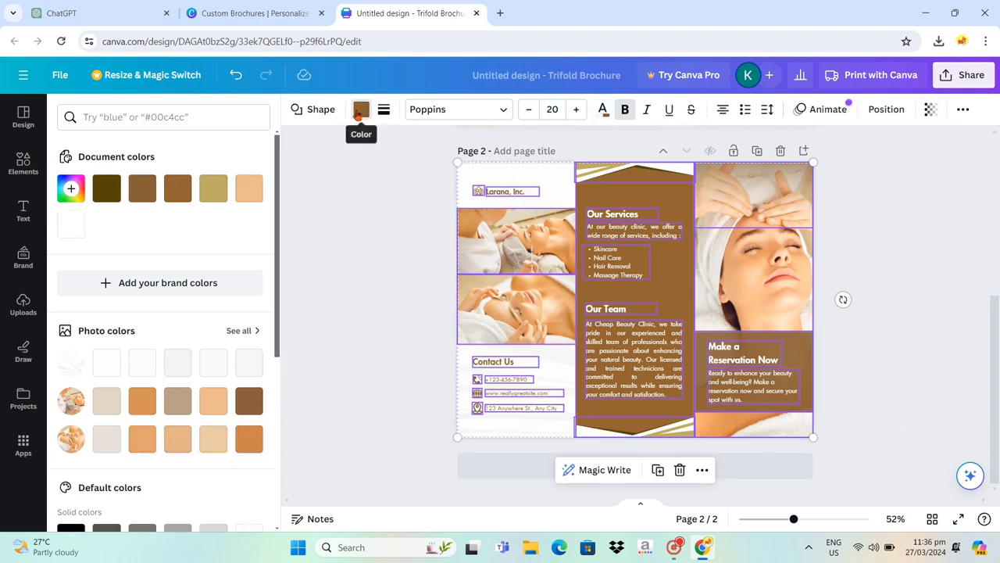
pyautogui.click(215, 400)
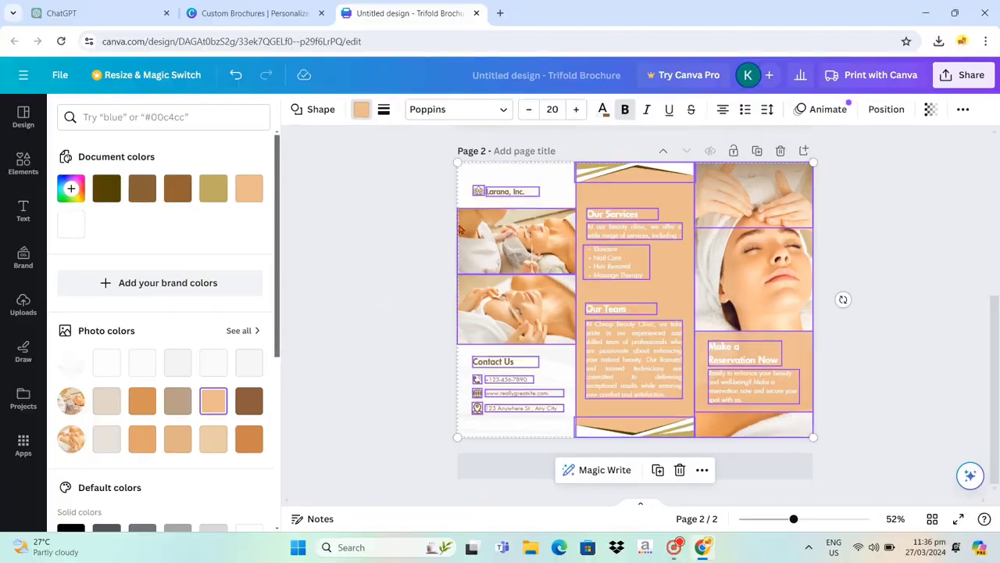
pyautogui.click(602, 114)
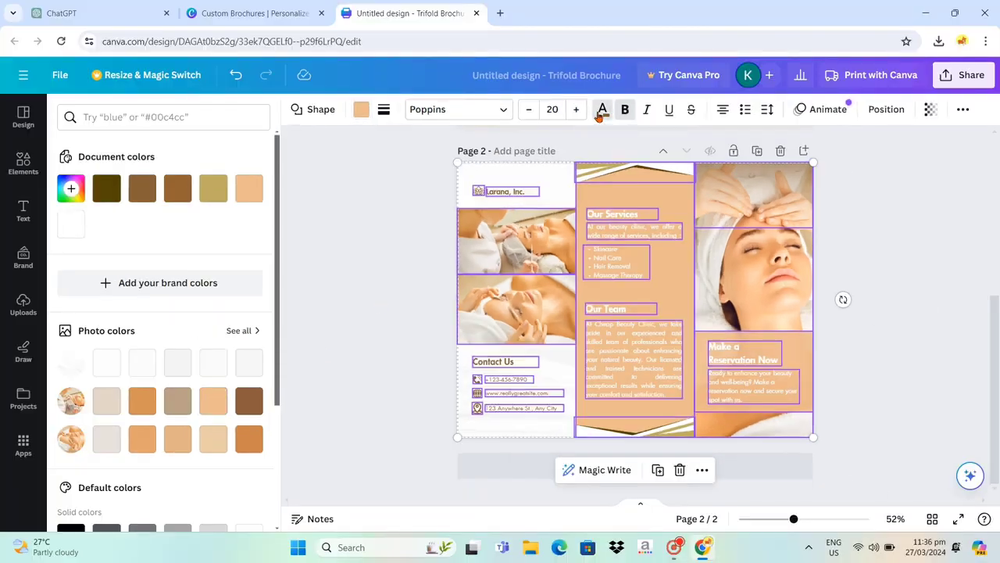
pyautogui.click(178, 189)
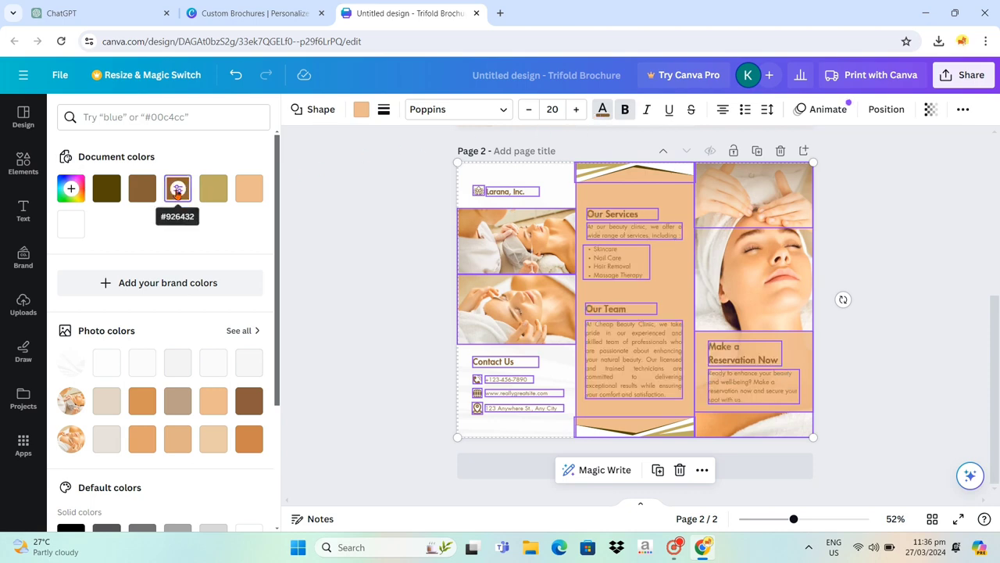
pyautogui.click(889, 330)
pyautogui.click(886, 322)
# - Search the elements for "relaxed beauty" and show all matching graphics
pyautogui.scroll(4, 883, 319)
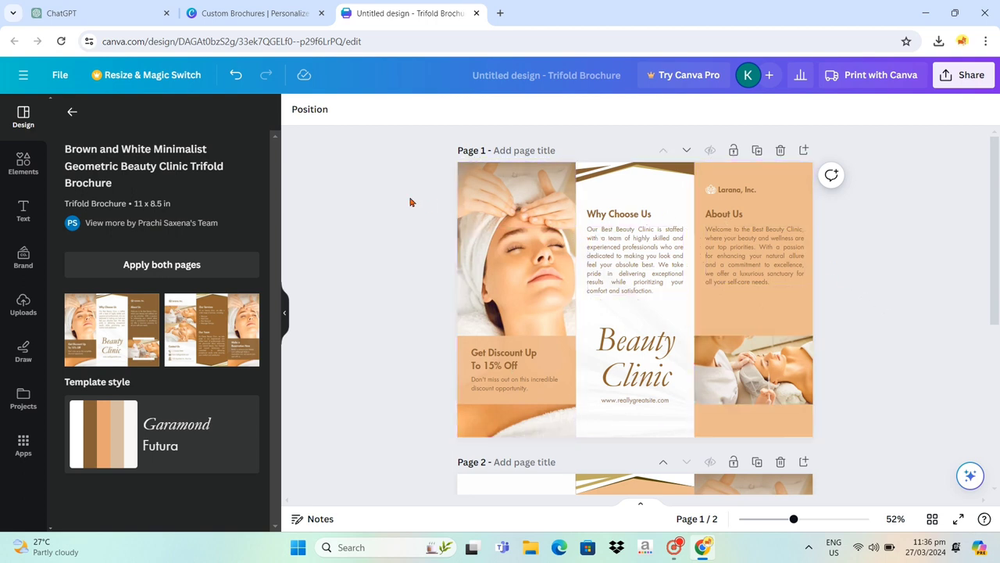
pyautogui.click(25, 163)
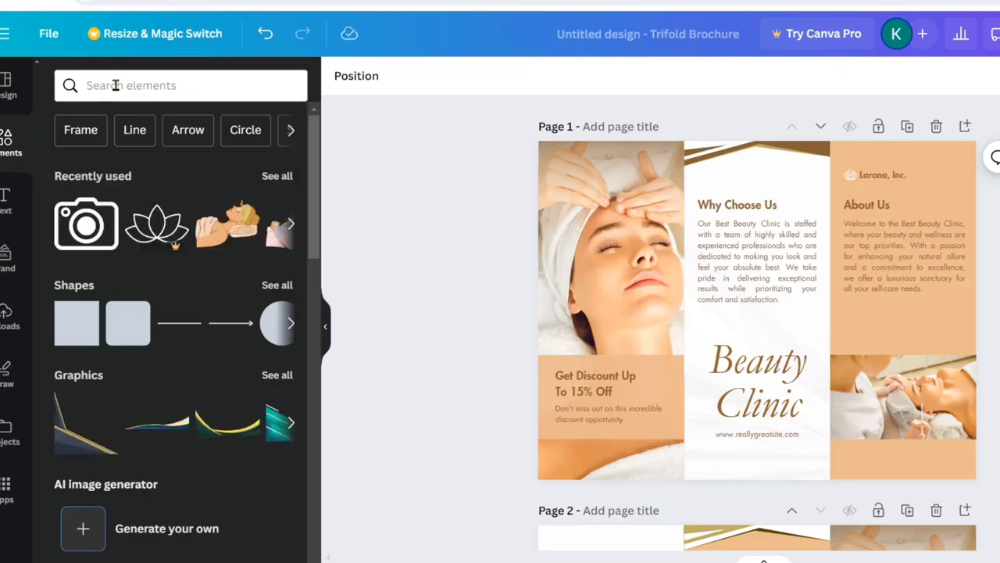
pyautogui.click(115, 85)
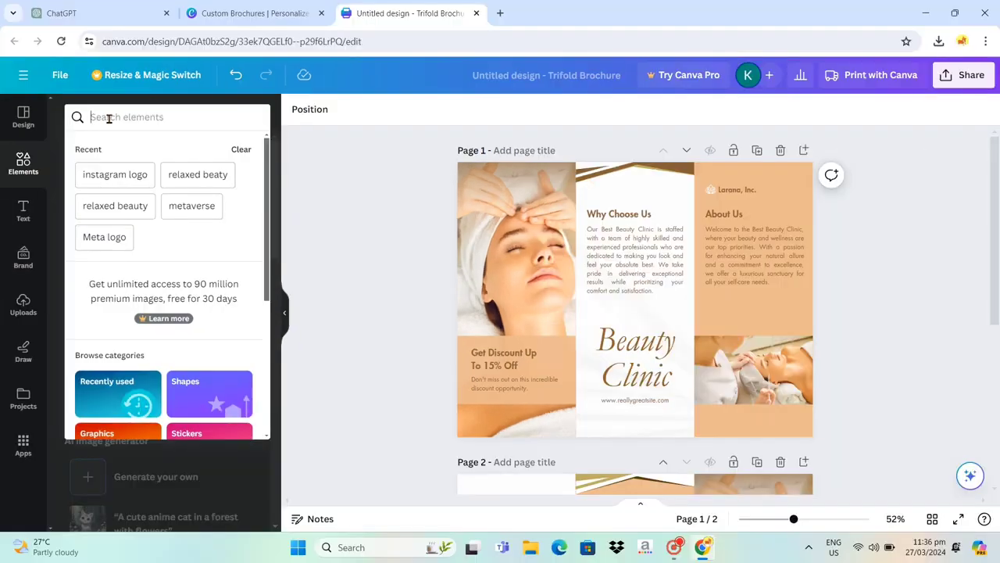
pyautogui.write('rela')
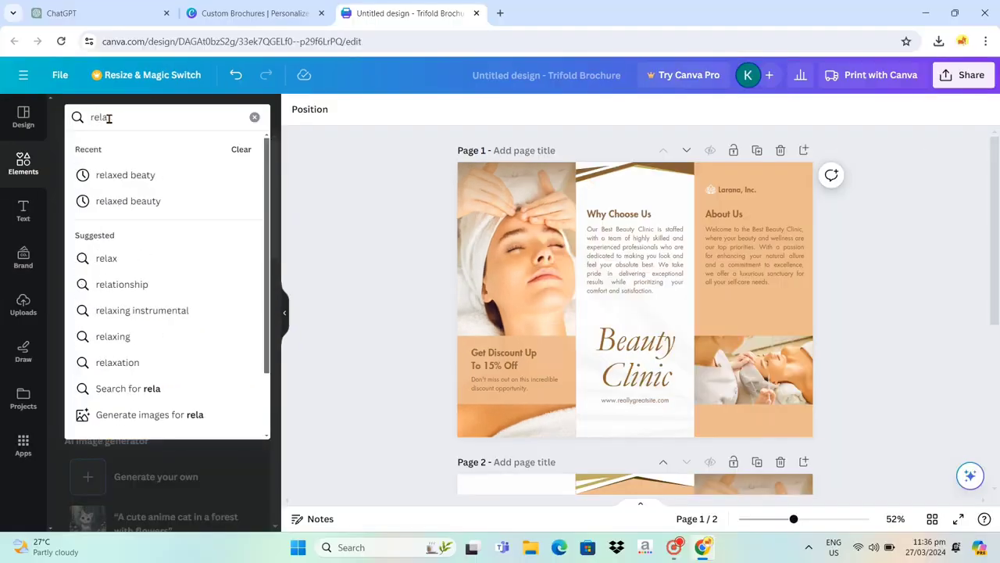
pyautogui.write('xed beauty')
pyautogui.press('Return')
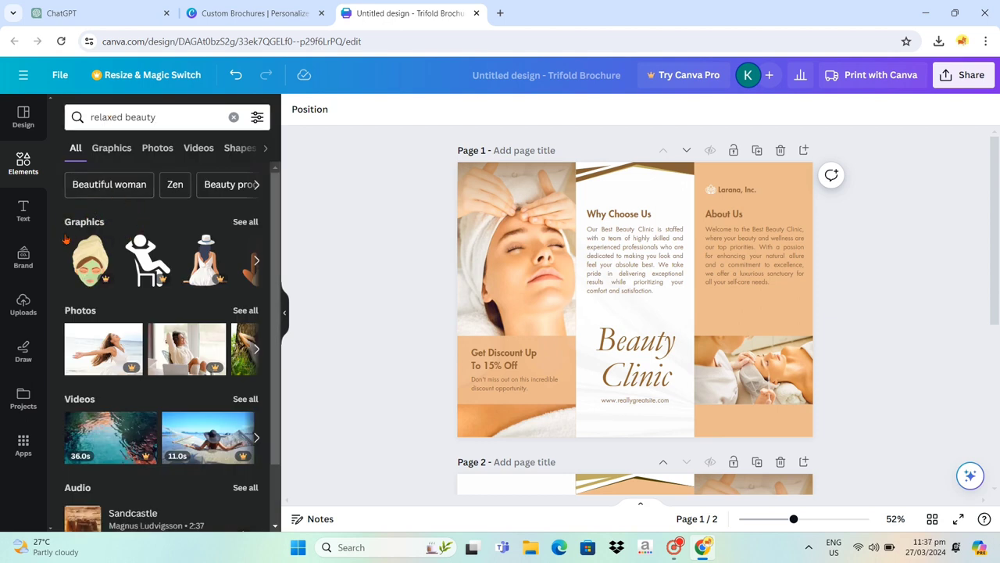
pyautogui.click(240, 225)
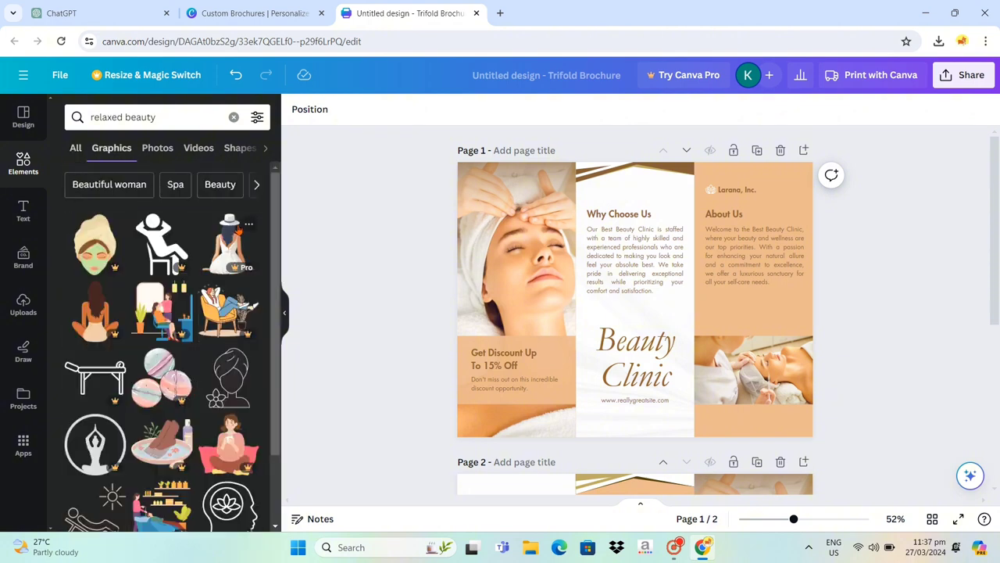
# - Add the graphic of a towel-wrapped woman with a flower to page 1's middle panel and recolor it gold #bfad63
pyautogui.scroll(-5, 213, 279)
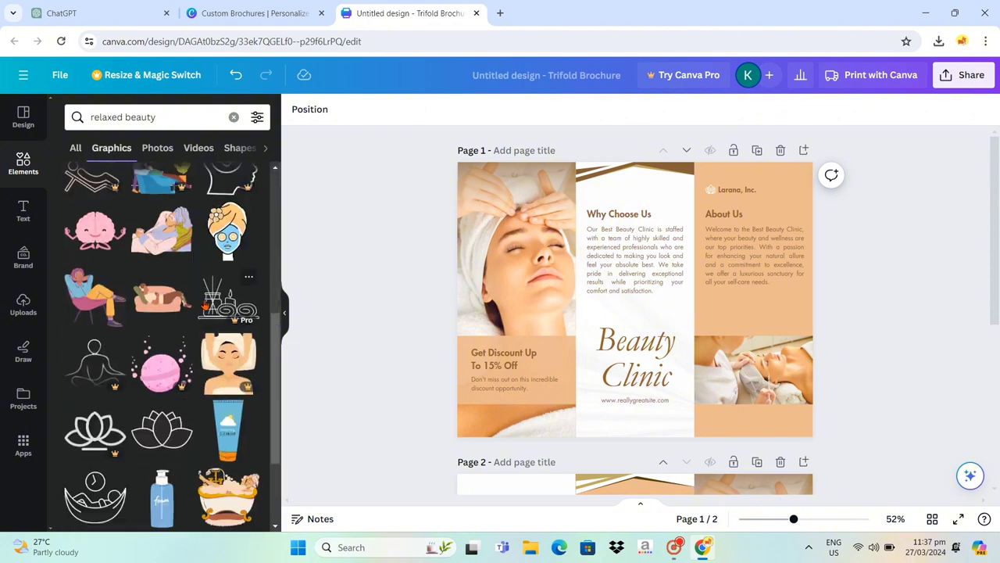
pyautogui.scroll(-10, 199, 315)
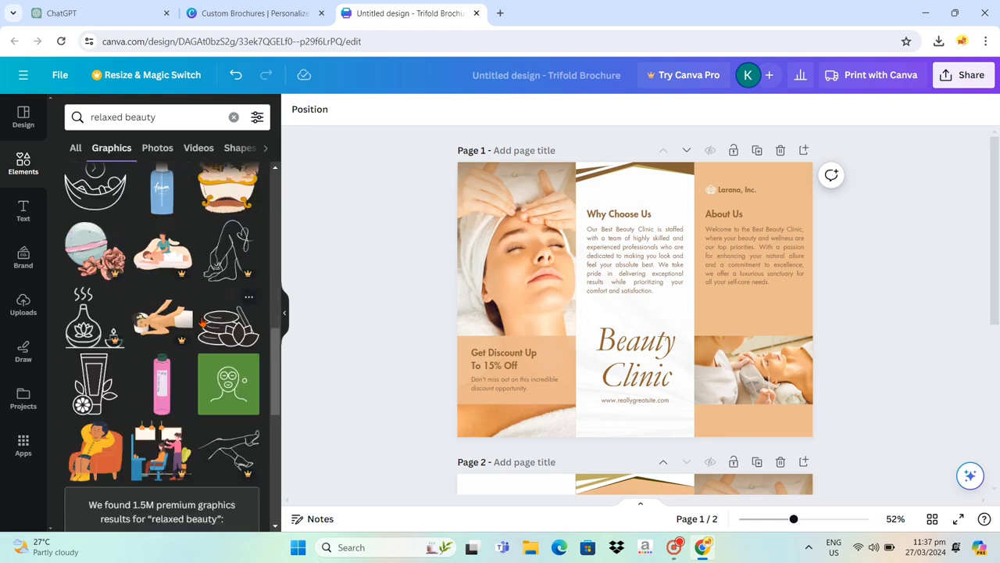
pyautogui.scroll(-10, 203, 316)
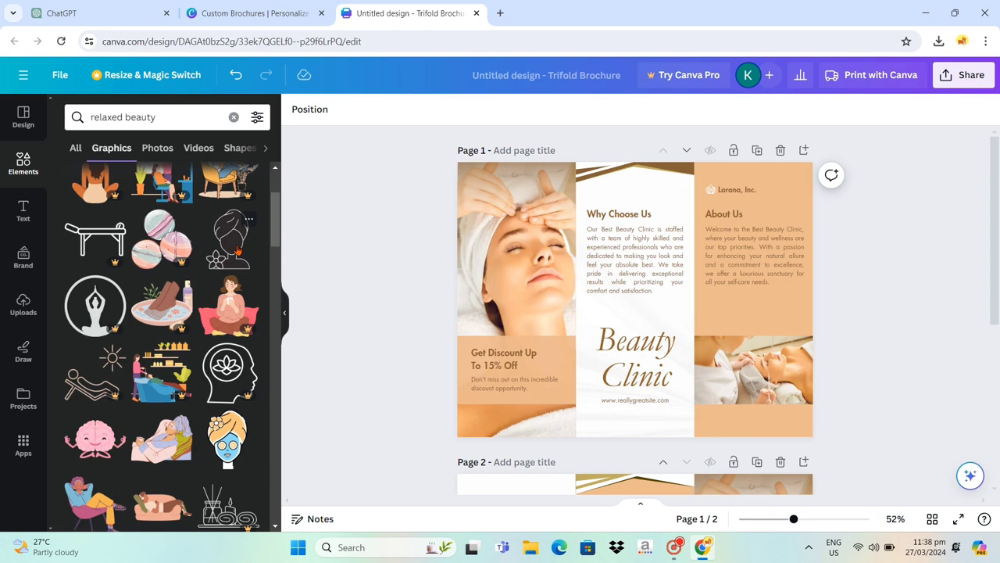
pyautogui.moveTo(231, 250); pyautogui.dragTo(623, 296)
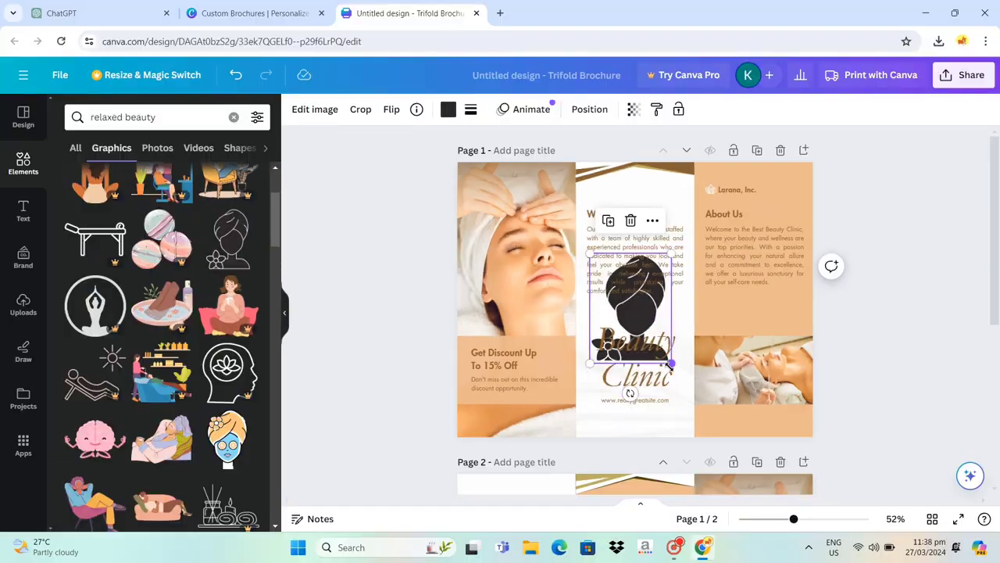
pyautogui.click(447, 111)
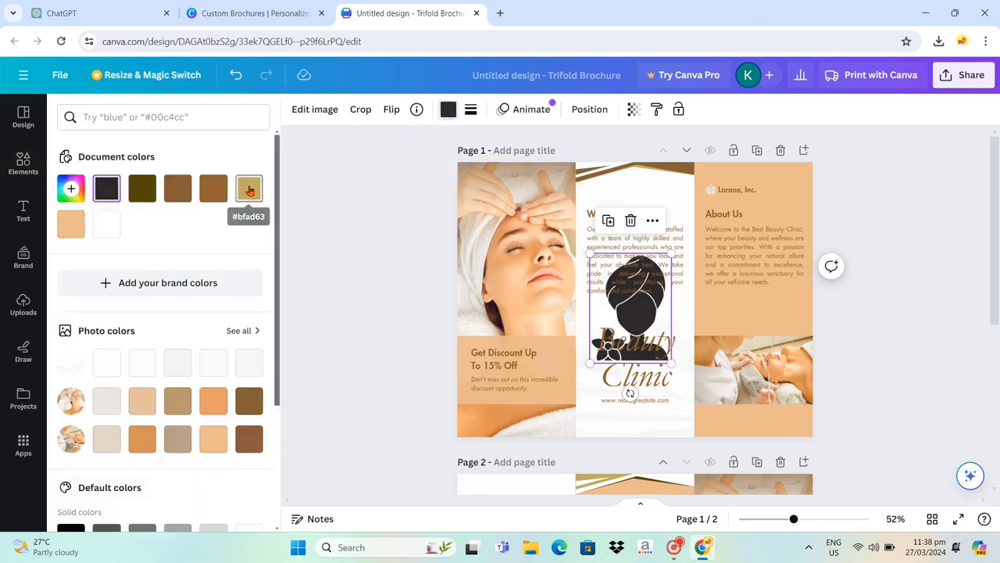
pyautogui.click(249, 188)
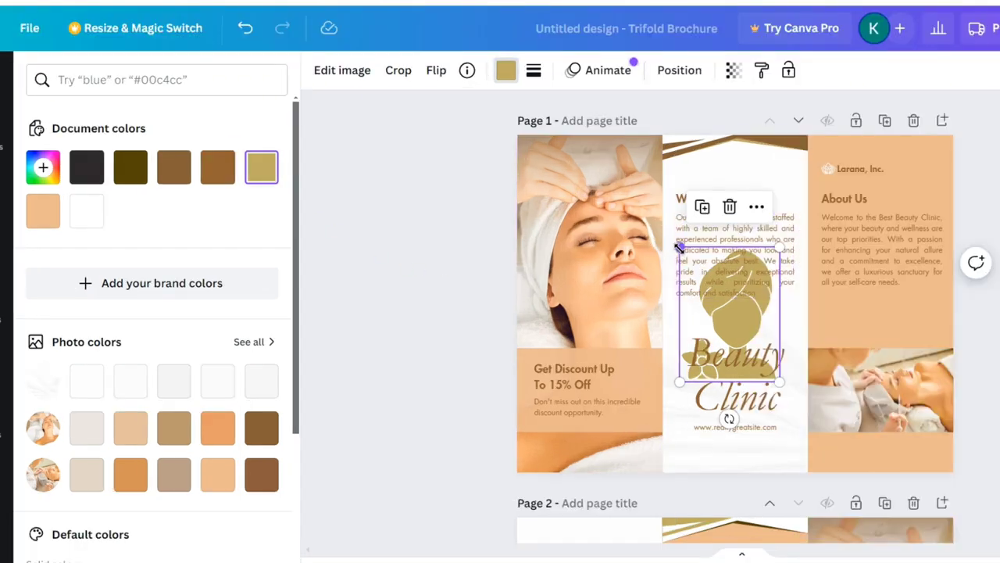
# - Enlarge the towel-wrapped woman graphic over the middle panel until it spans the full height of page 1
pyautogui.moveTo(590, 253); pyautogui.dragTo(514, 171)
pyautogui.moveTo(586, 147); pyautogui.dragTo(588, 146)
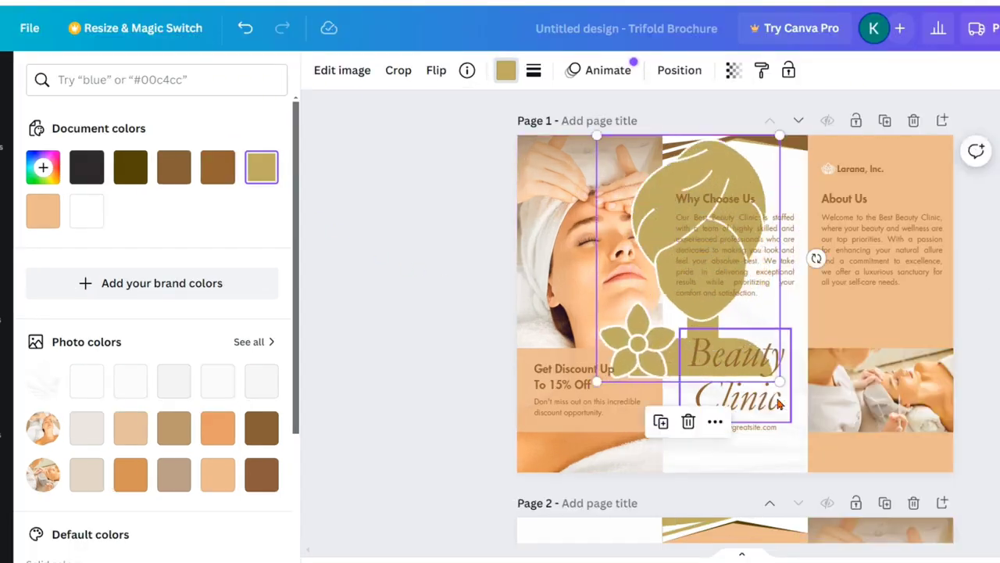
pyautogui.moveTo(779, 381); pyautogui.dragTo(851, 474)
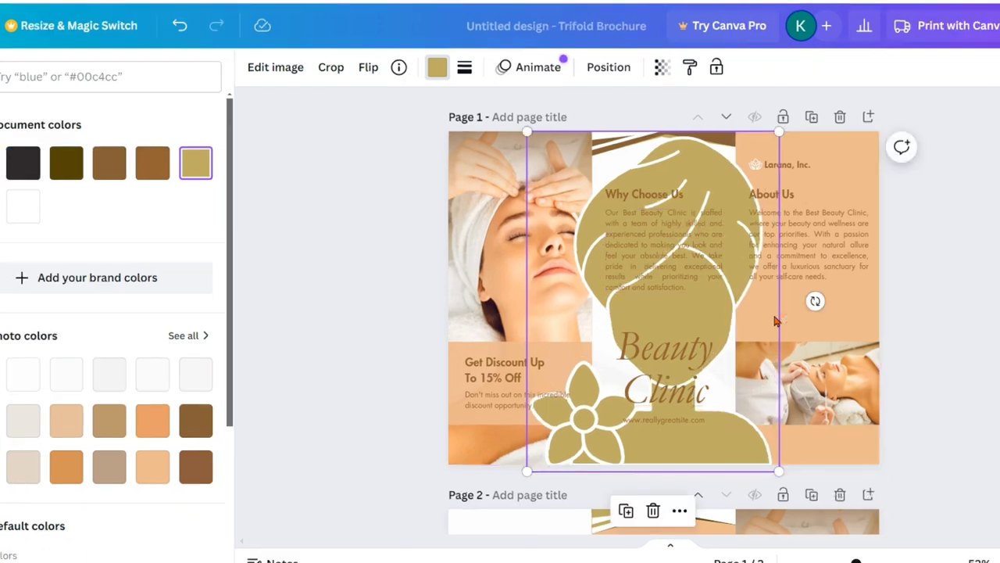
# - Set the woman graphic's transparency to 14, enlarge it slightly beyond the page edges, and deselect it
pyautogui.click(660, 69)
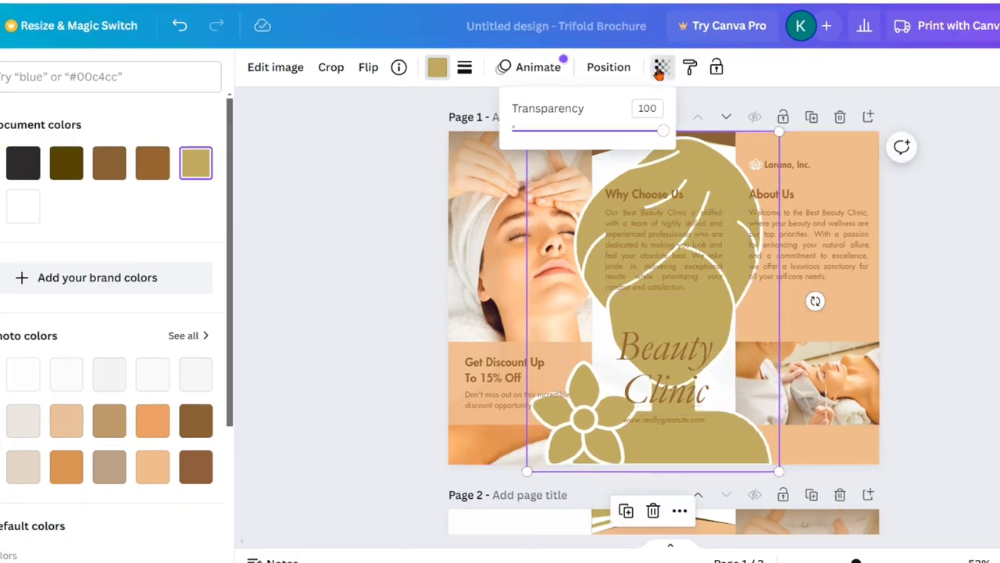
pyautogui.moveTo(661, 134); pyautogui.dragTo(639, 134)
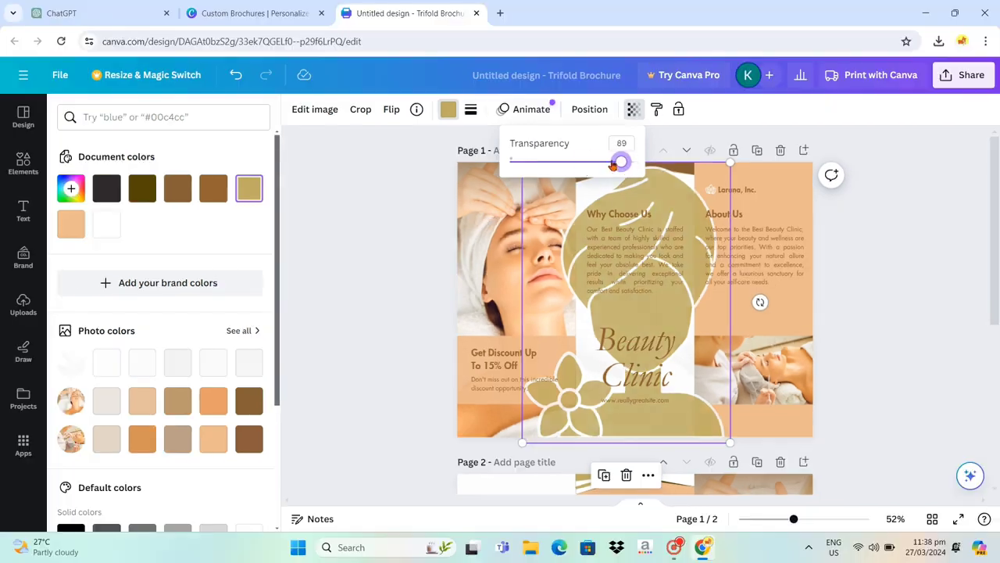
pyautogui.moveTo(613, 166); pyautogui.dragTo(521, 164)
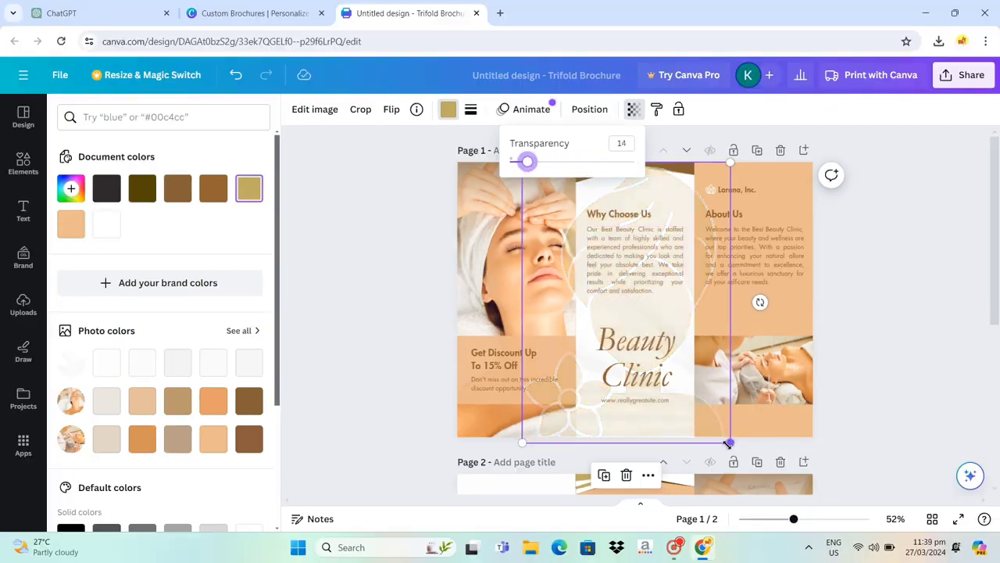
pyautogui.moveTo(729, 443); pyautogui.dragTo(747, 463)
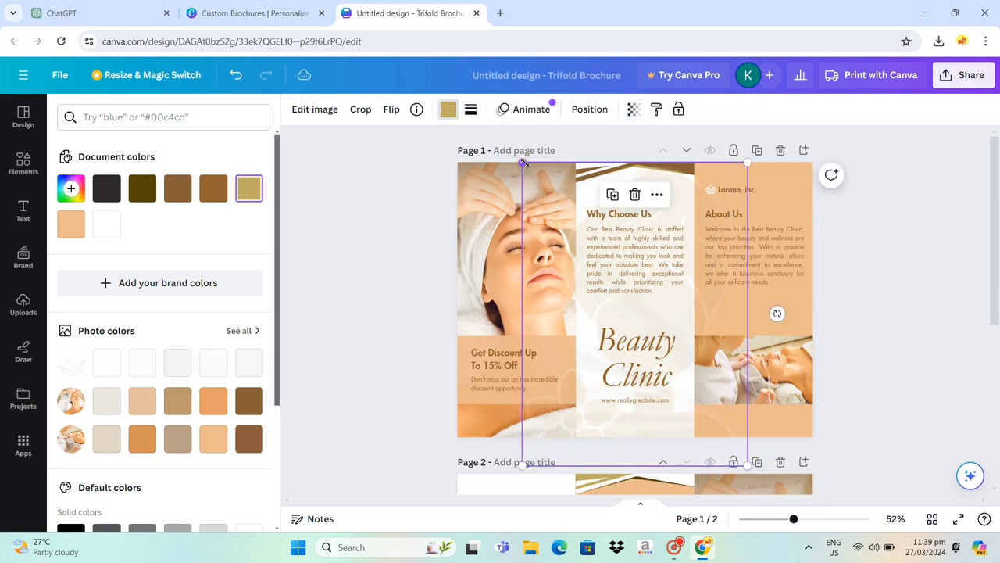
pyautogui.moveTo(509, 160); pyautogui.dragTo(505, 152)
pyautogui.click(905, 347)
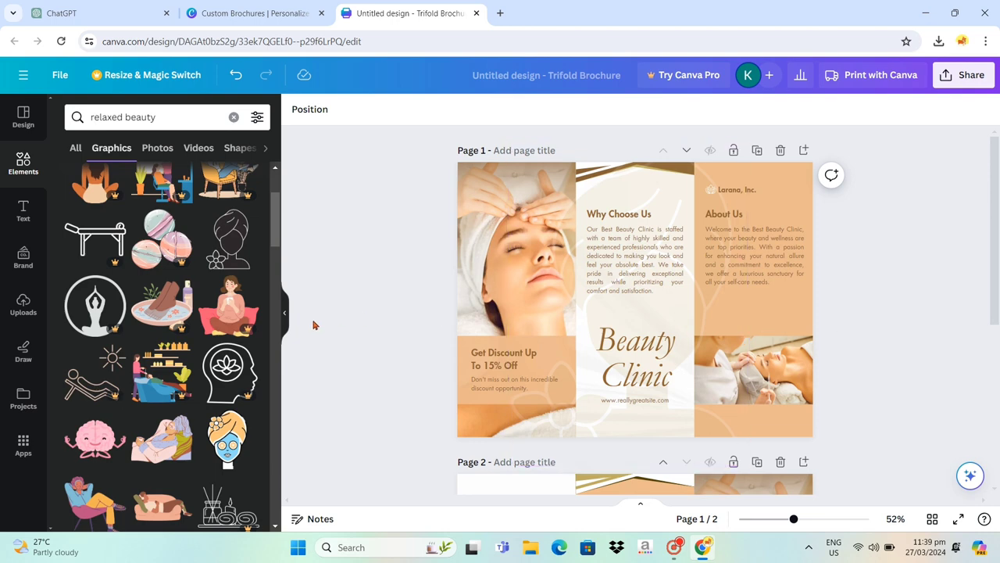
# - Add the free lotus flower graphic to the middle of page 1 and recolor it gold #bfad63
pyautogui.scroll(3, 197, 346)
pyautogui.scroll(-5, 197, 343)
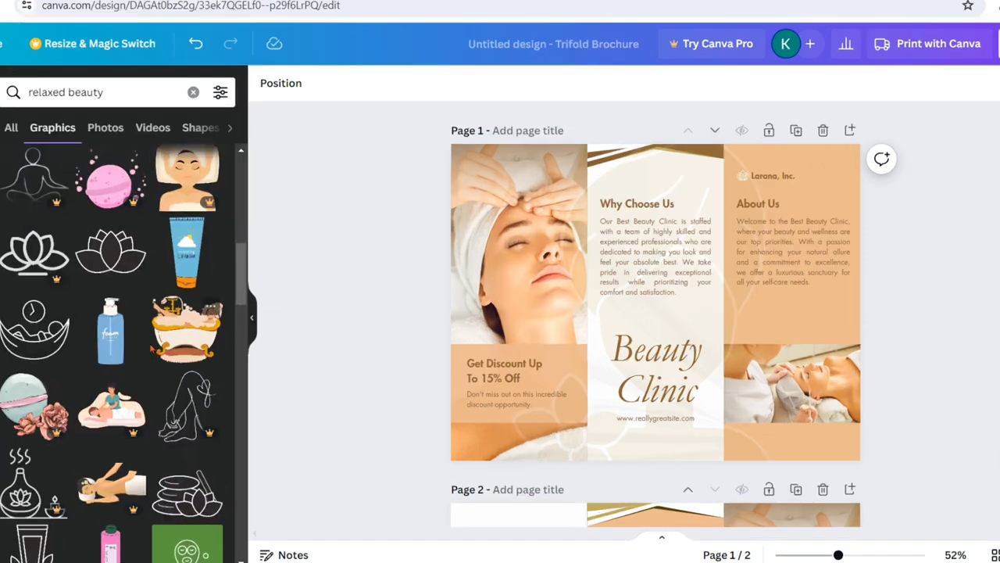
pyautogui.moveTo(109, 262); pyautogui.dragTo(649, 338)
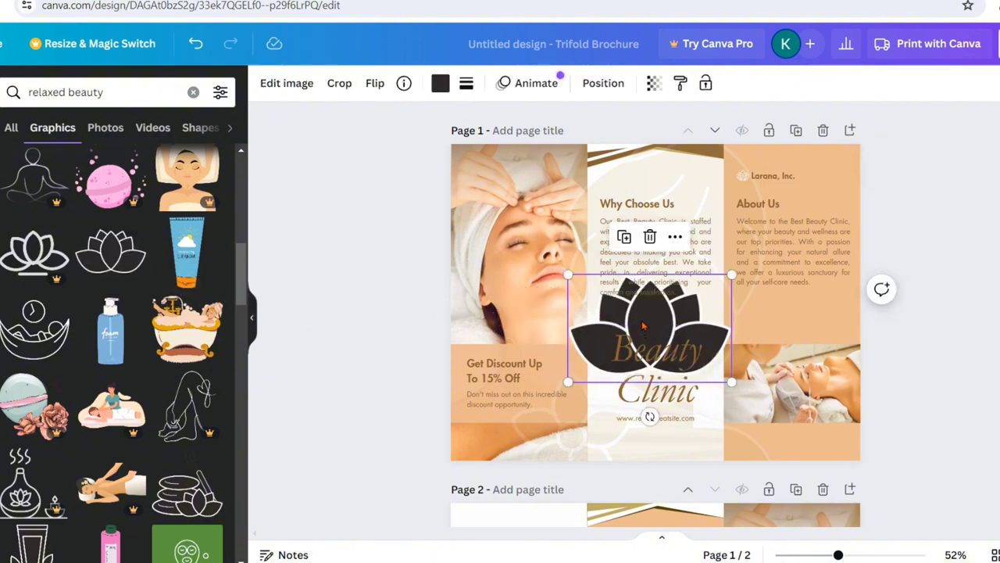
pyautogui.click(440, 82)
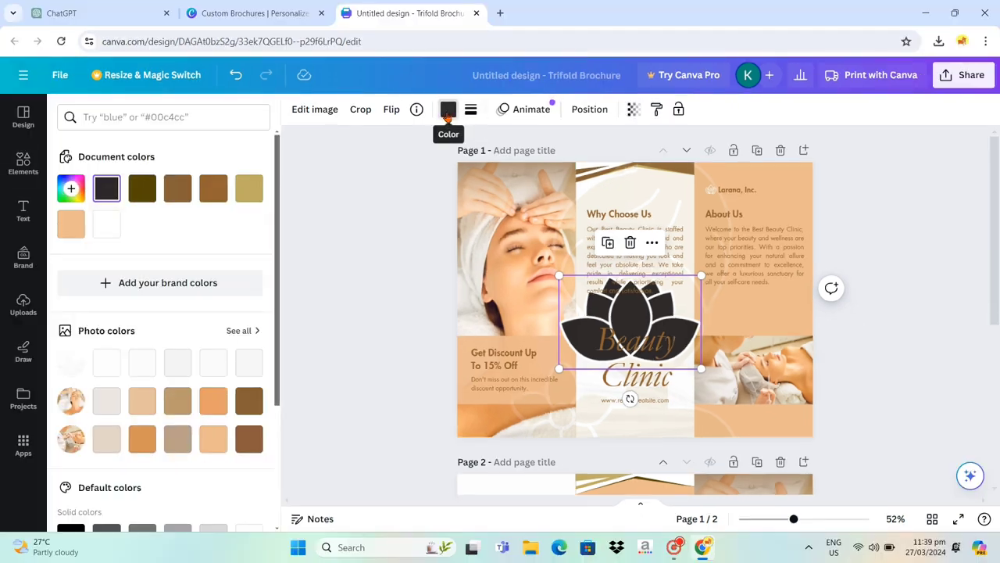
pyautogui.click(249, 189)
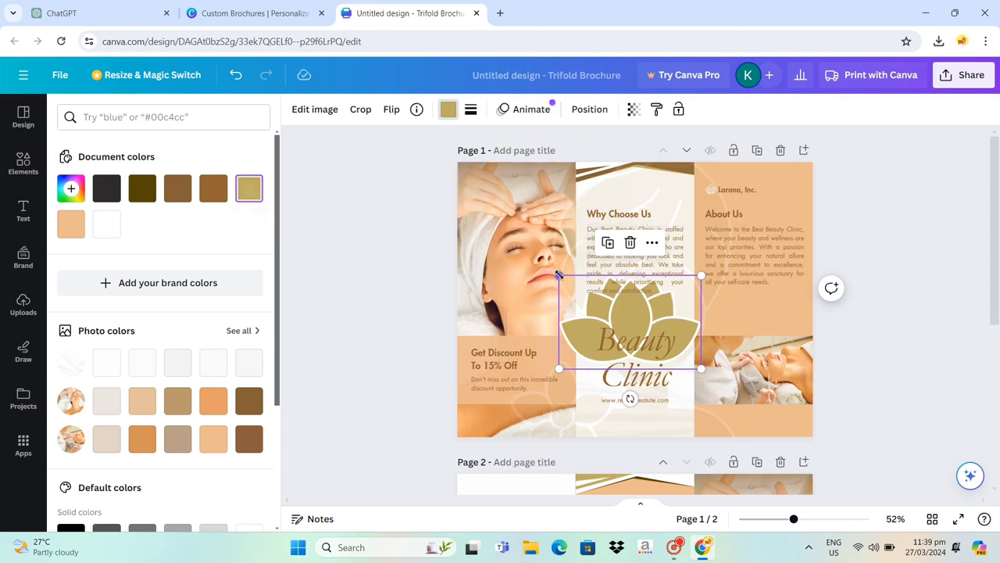
# - Enlarge the lotus graphic to nearly the full width of page 1 and center it on the page
pyautogui.moveTo(533, 266); pyautogui.dragTo(453, 208)
pyautogui.moveTo(701, 368); pyautogui.dragTo(812, 423)
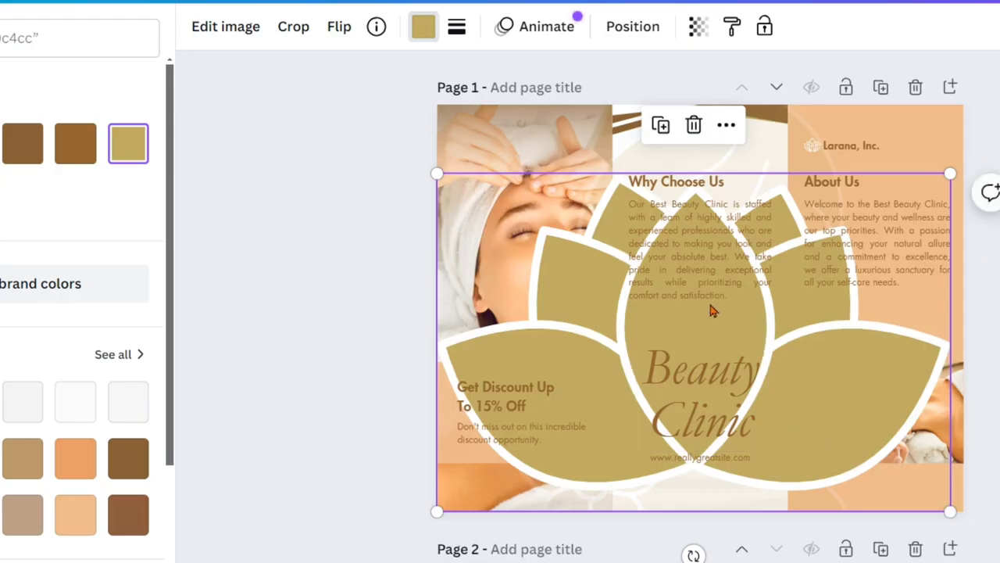
pyautogui.moveTo(700, 322); pyautogui.dragTo(703, 280)
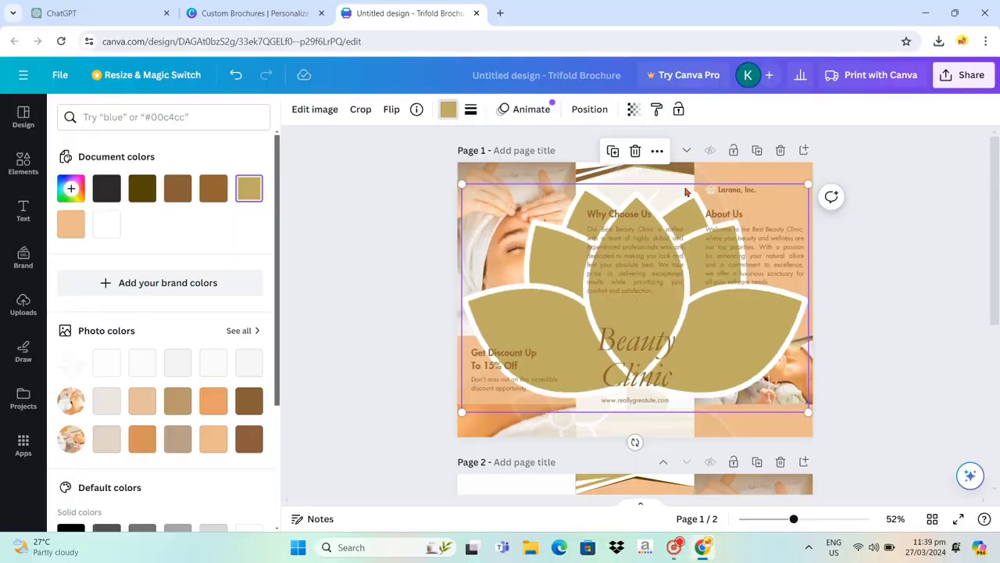
# - Set the lotus graphic's transparency to 8 and deselect it
pyautogui.click(633, 108)
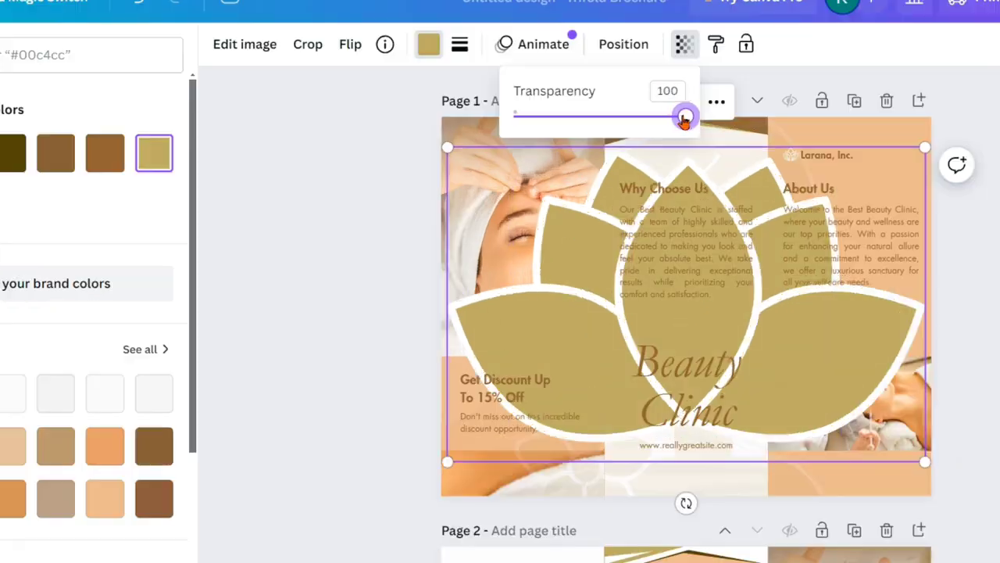
pyautogui.moveTo(633, 164); pyautogui.dragTo(528, 131)
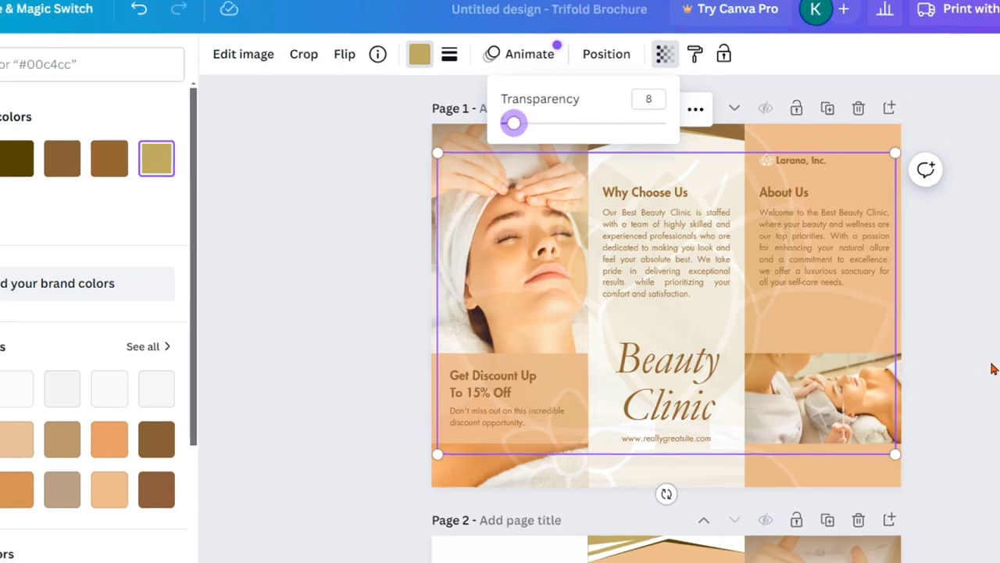
pyautogui.click(993, 365)
pyautogui.click(881, 352)
pyautogui.click(896, 363)
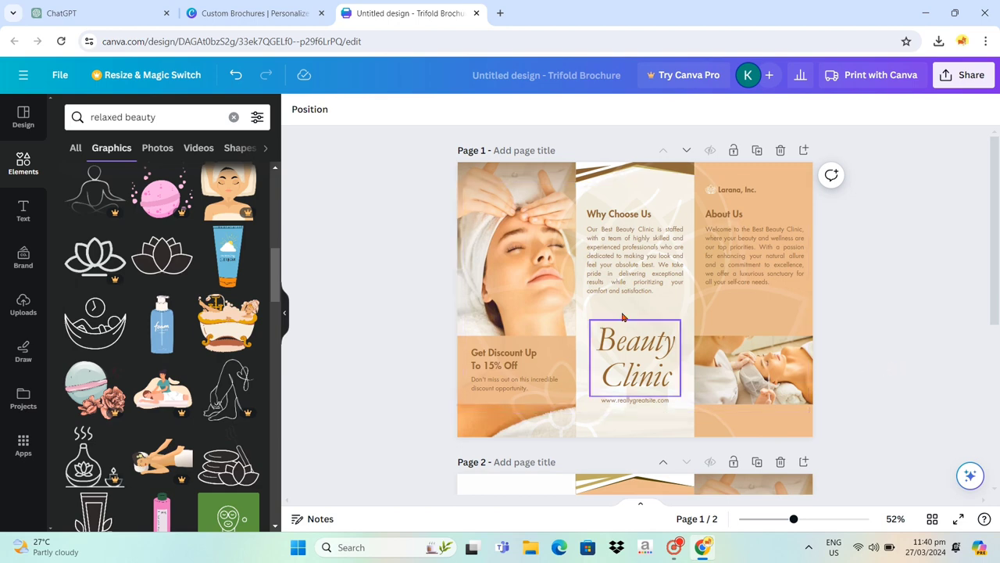
# - Select the woman's photo in page 1's first panel and search the photo elements for "salon"
pyautogui.click(482, 221)
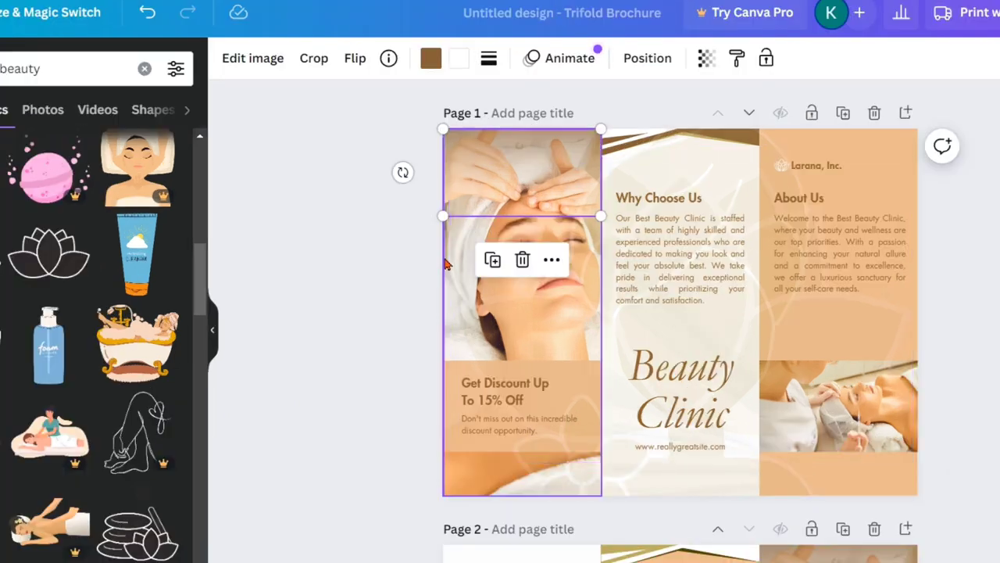
pyautogui.click(445, 259)
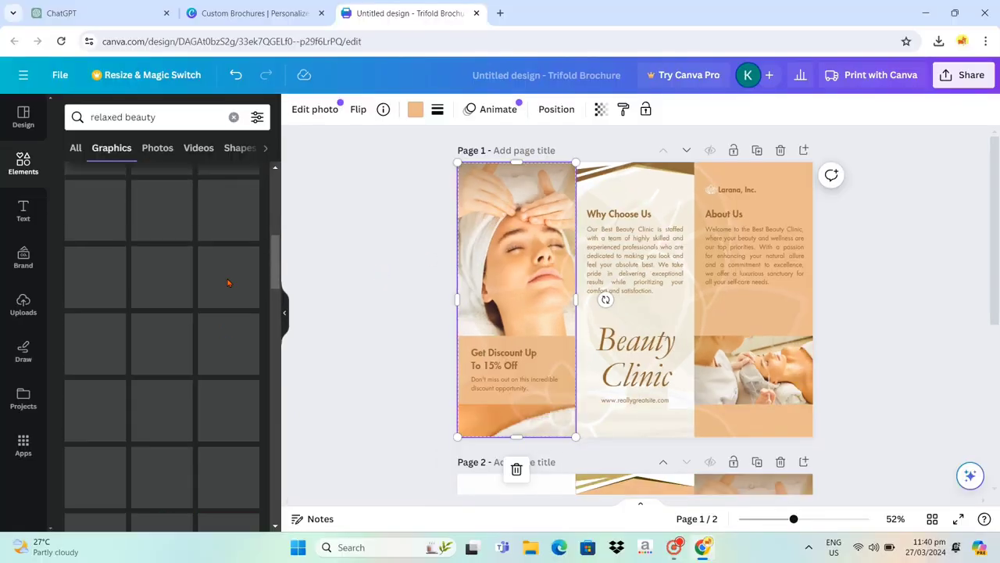
pyautogui.click(42, 109)
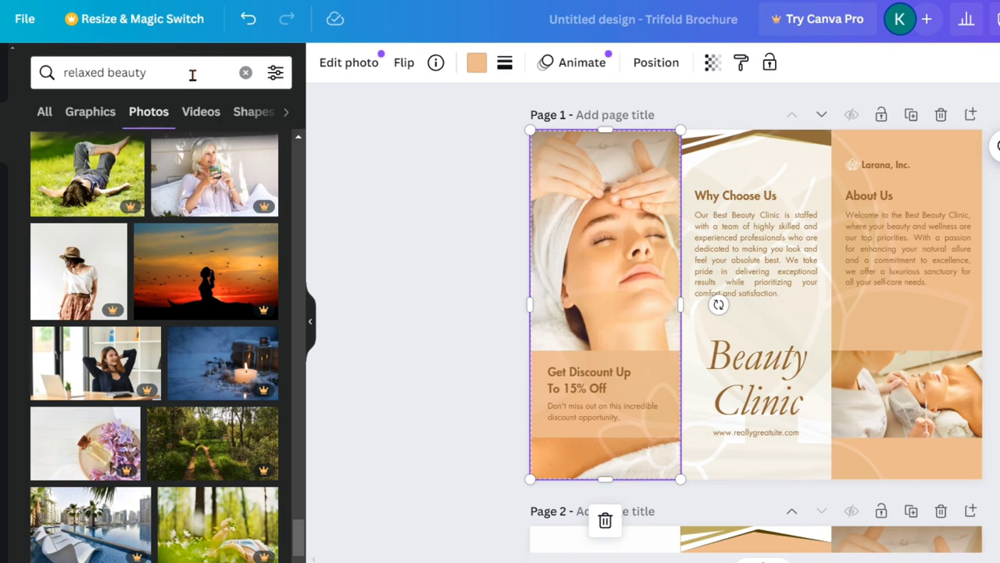
pyautogui.click(85, 69)
pyautogui.press('BackSpace')
pyautogui.press('BackSpace')
pyautogui.press('BackSpace')
pyautogui.press('BackSpace')
pyautogui.press('BackSpace')
pyautogui.press('BackSpace')
pyautogui.press('BackSpace')
pyautogui.press('BackSpace')
pyautogui.press('BackSpace')
pyautogui.press('BackSpace')
pyautogui.press('BackSpace')
pyautogui.press('BackSpace')
pyautogui.press('BackSpace')
pyautogui.press('BackSpace')
pyautogui.write('salon')
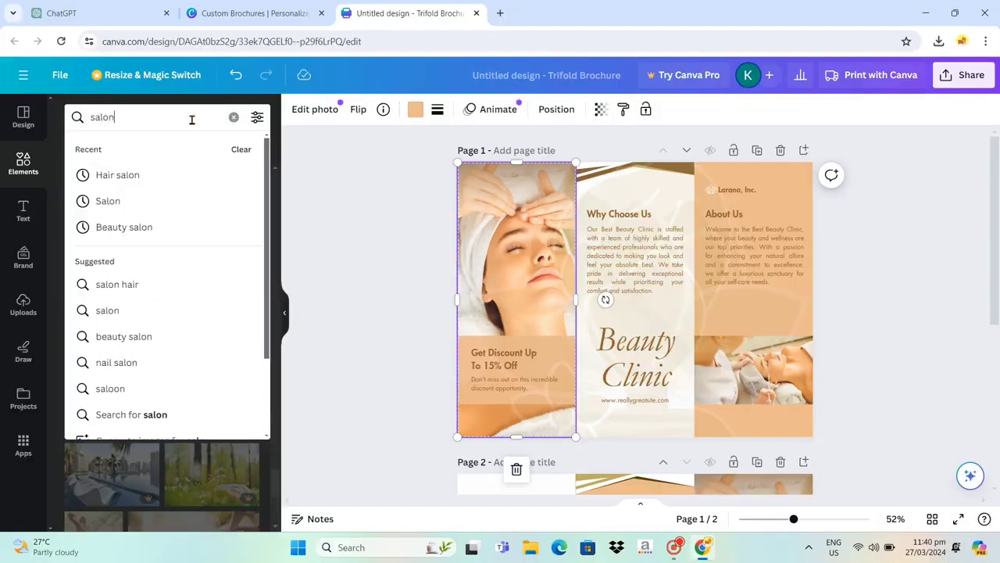
pyautogui.press('Return')
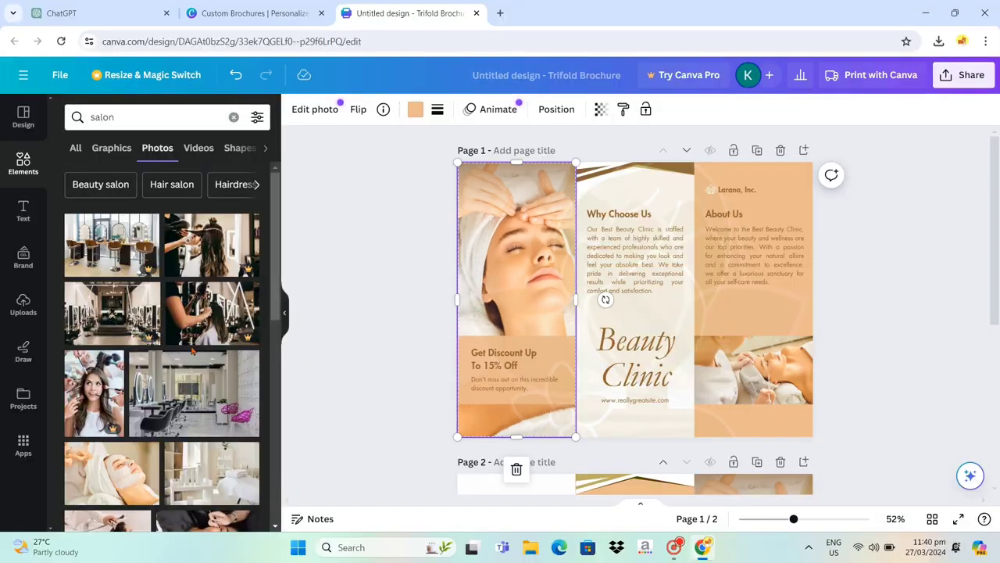
# - Add the photo of a woman receiving a neck and shoulder massage to page 1
pyautogui.scroll(-10, 209, 360)
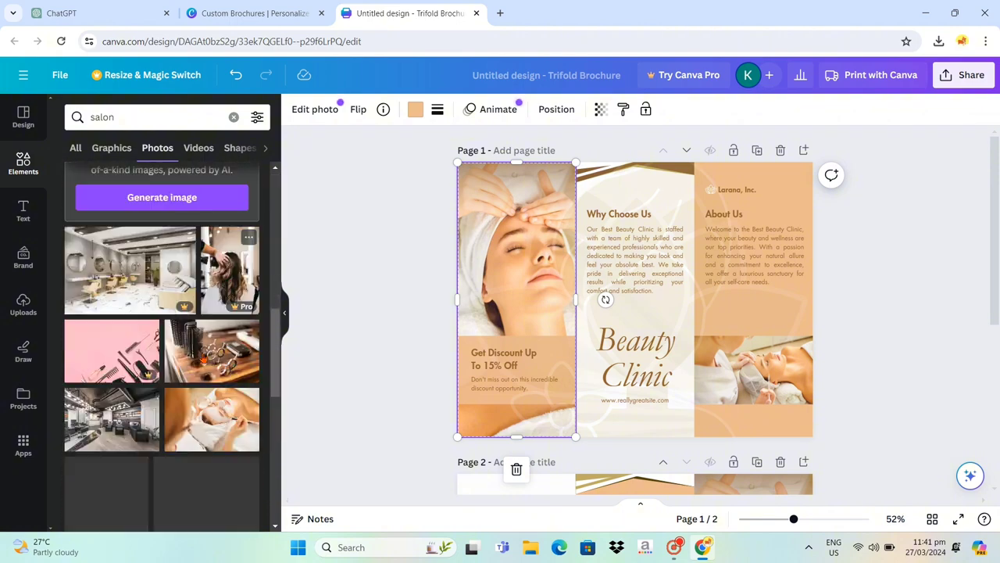
pyautogui.scroll(-15, 205, 355)
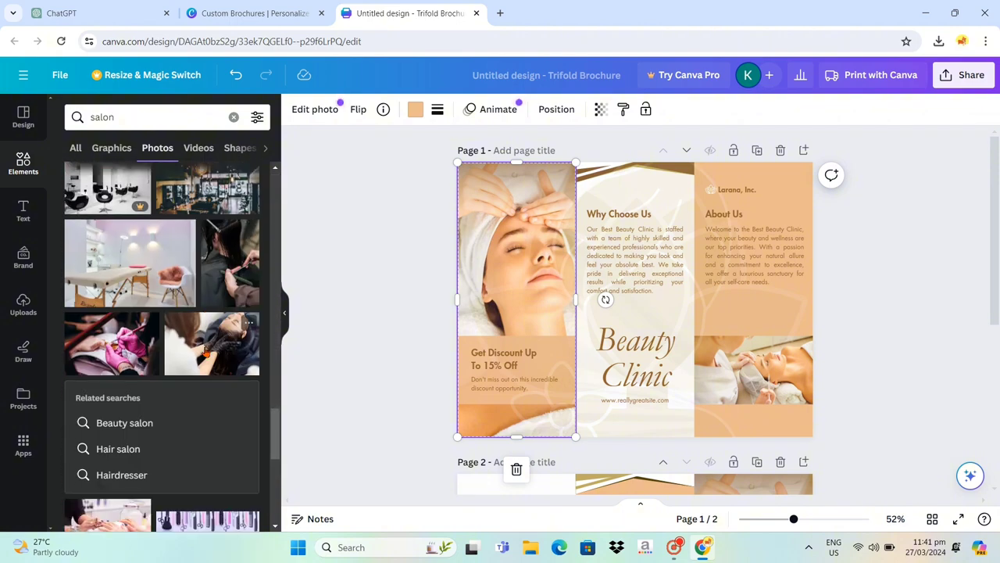
pyautogui.scroll(-5, 206, 352)
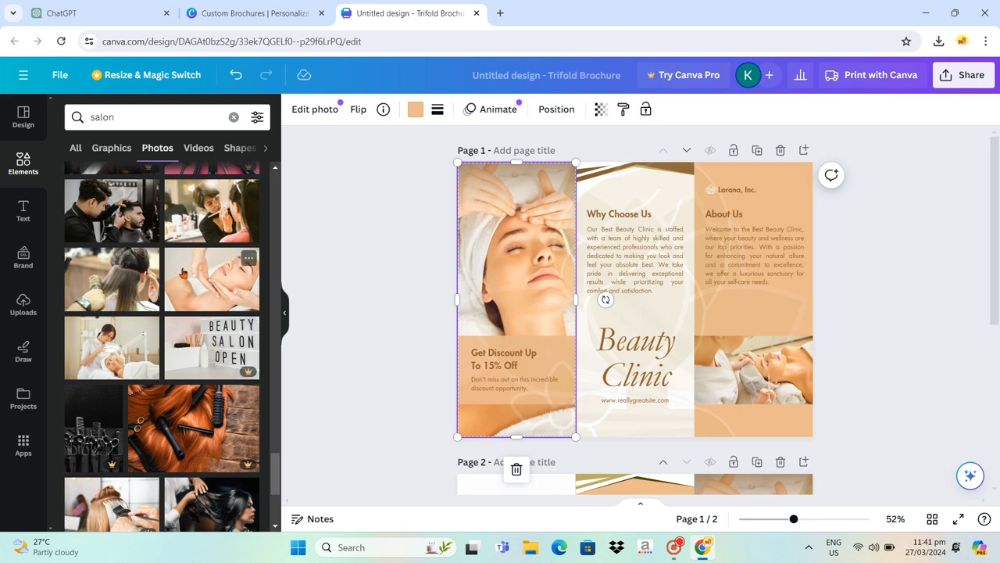
pyautogui.moveTo(182, 273); pyautogui.dragTo(616, 280)
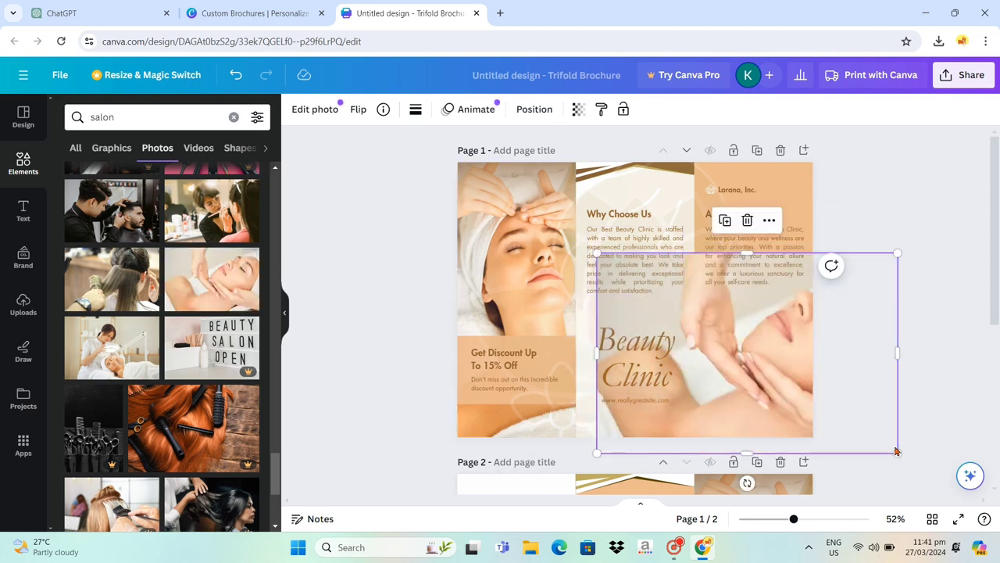
# - Shrink the massage photo to fit the width of page 1's third panel, below the About Us text, and deselect it
pyautogui.moveTo(884, 447); pyautogui.dragTo(811, 369)
pyautogui.click(872, 399)
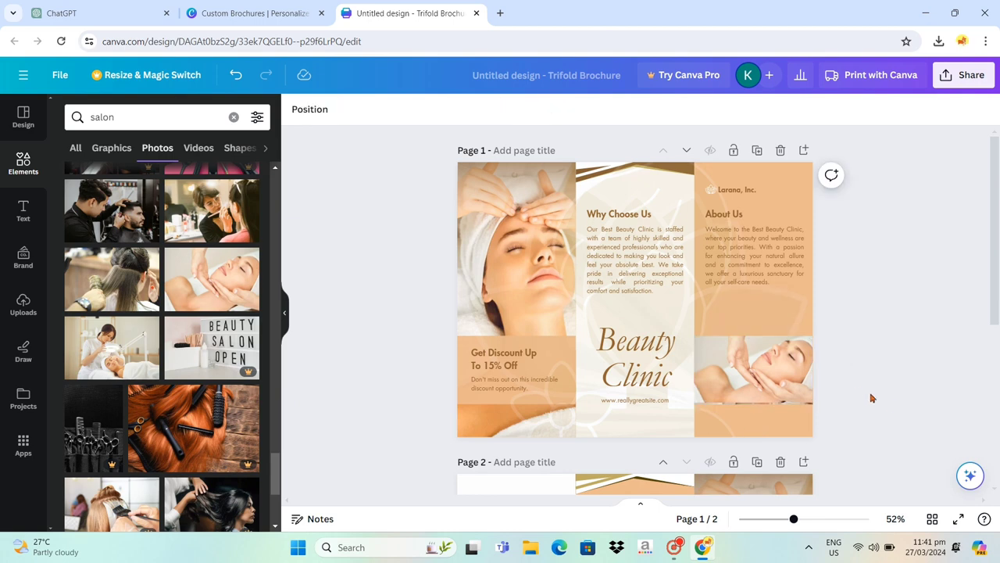
# - Go to page 2 and search the graphics elements for "relax beauty"
pyautogui.scroll(-5, 888, 406)
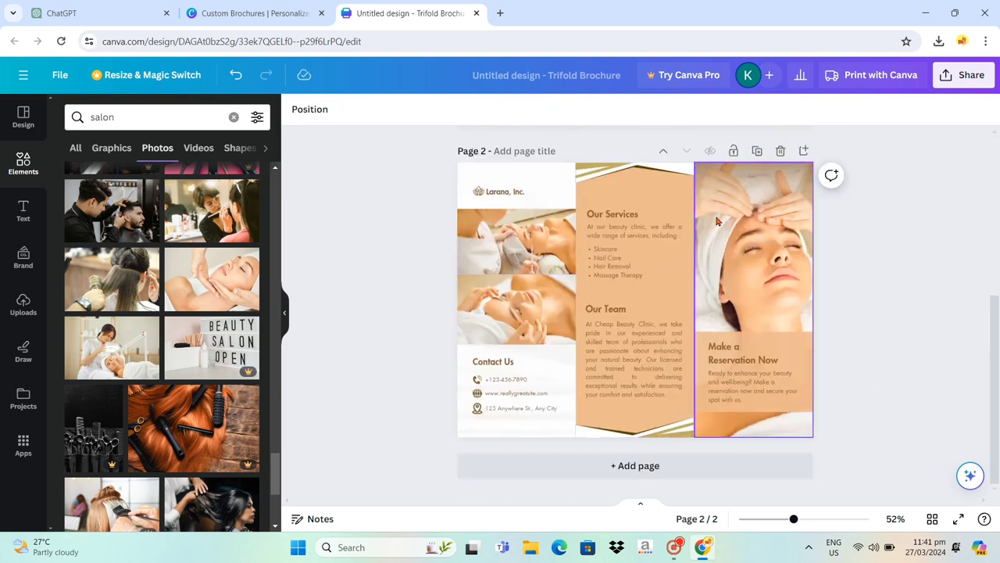
pyautogui.click(147, 117)
pyautogui.press('BackSpace')
pyautogui.press('BackSpace')
pyautogui.press('BackSpace')
pyautogui.press('BackSpace')
pyautogui.press('BackSpace')
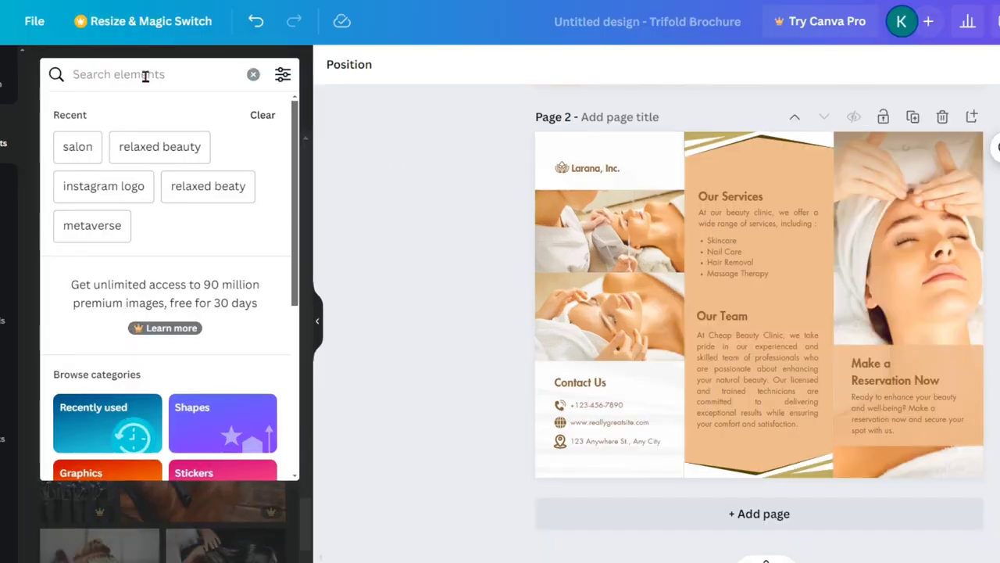
pyautogui.write('relax')
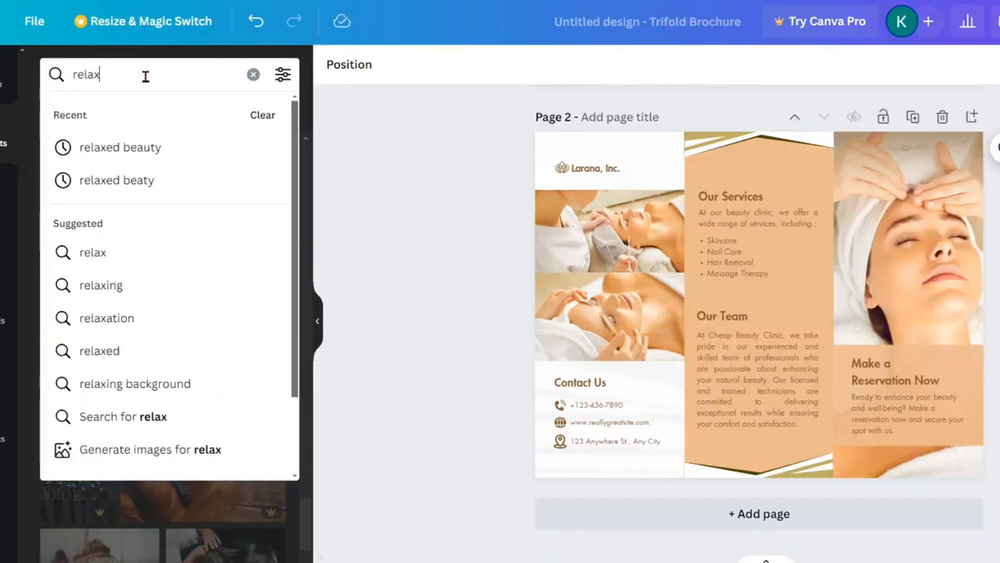
pyautogui.write(' beauty')
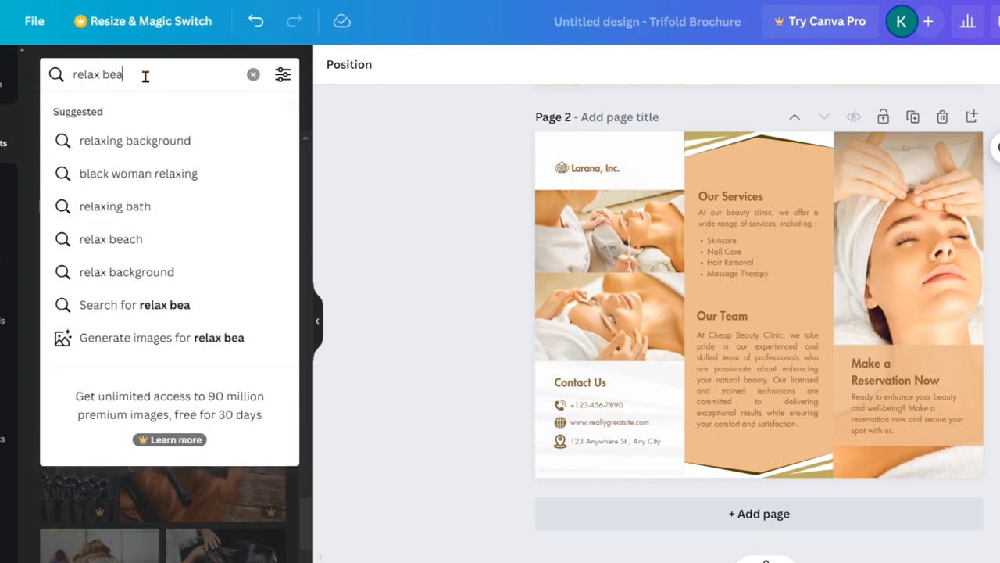
pyautogui.press('Return')
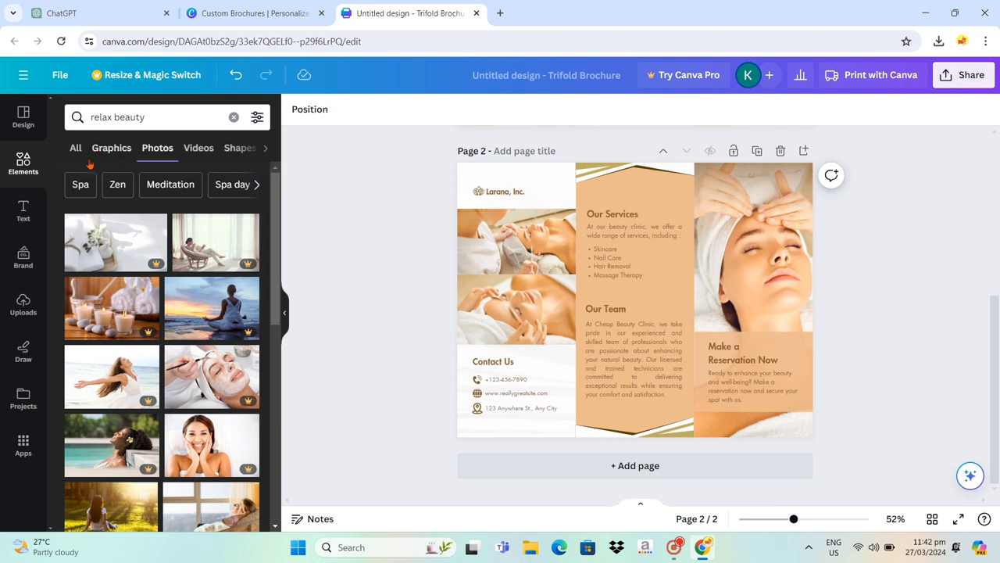
pyautogui.click(111, 148)
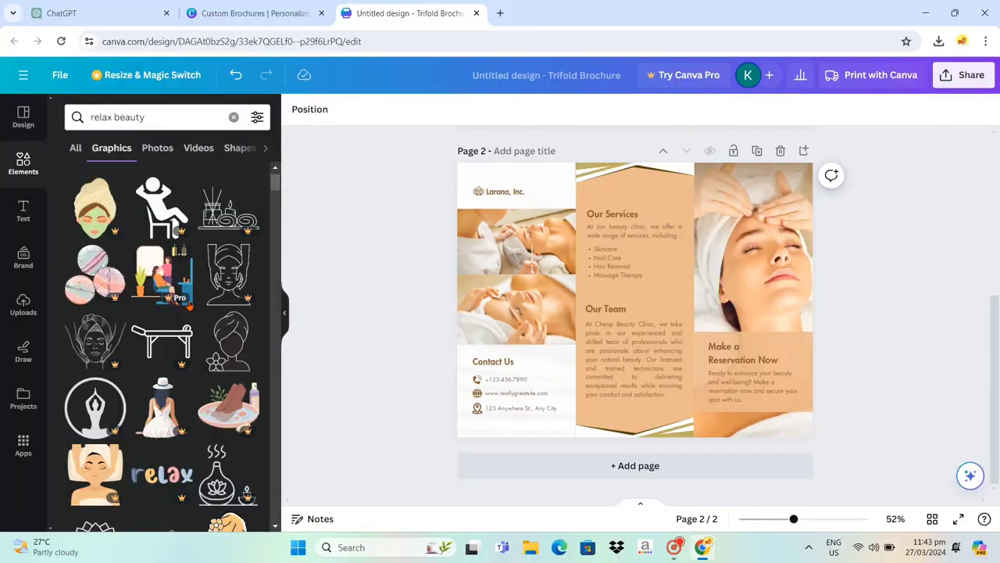
# - Add the graphic of a person reclining in a pink armchair to page 2 and enlarge it to about the full page width
pyautogui.scroll(-3, 181, 365)
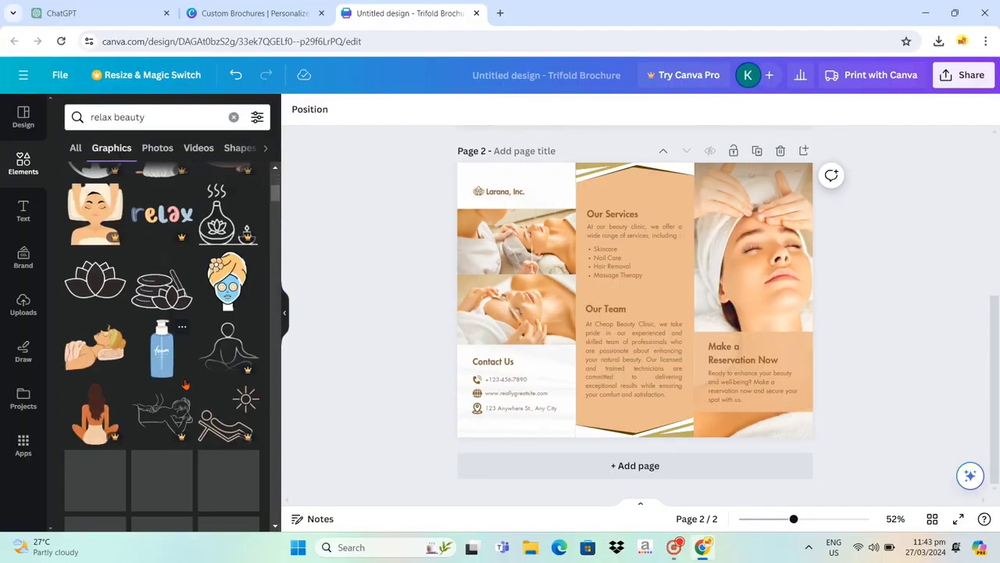
pyautogui.scroll(-3, 161, 369)
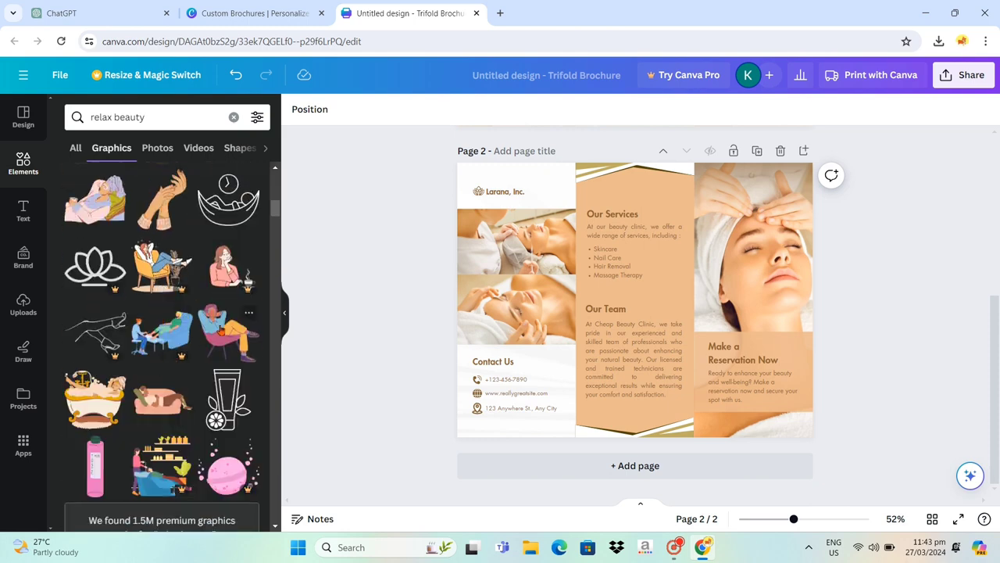
pyautogui.click(227, 332)
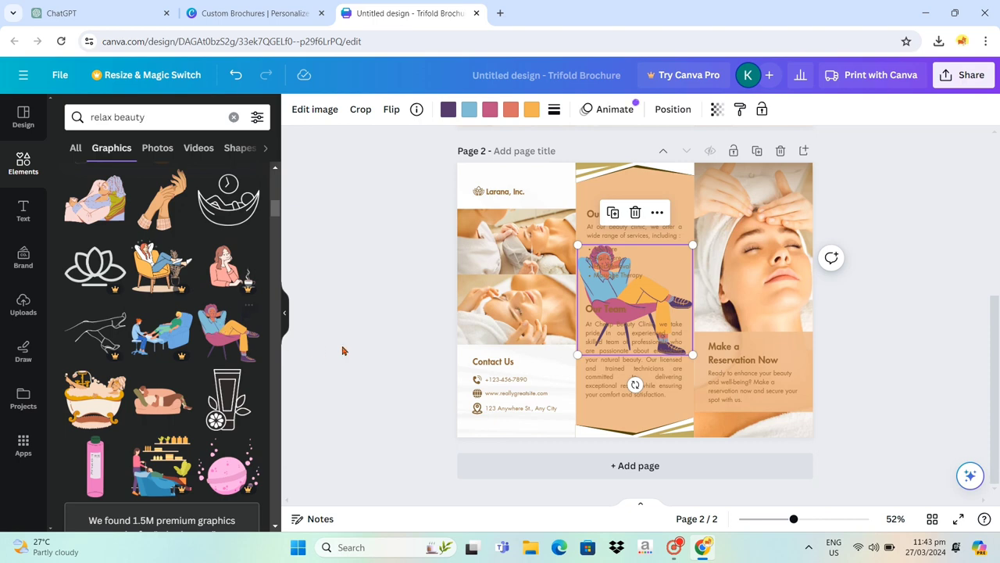
pyautogui.moveTo(579, 245); pyautogui.dragTo(412, 178)
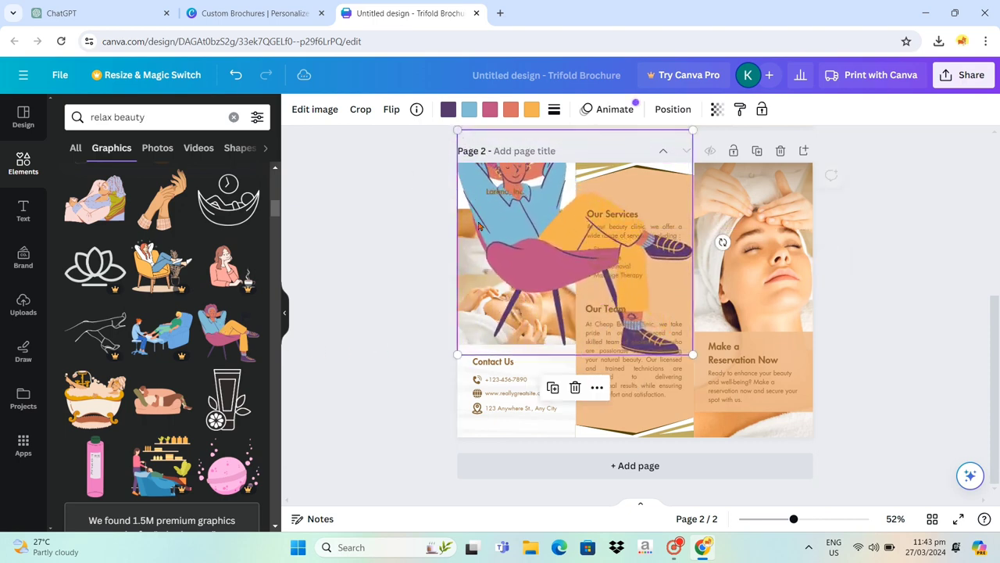
pyautogui.moveTo(689, 351); pyautogui.dragTo(861, 425)
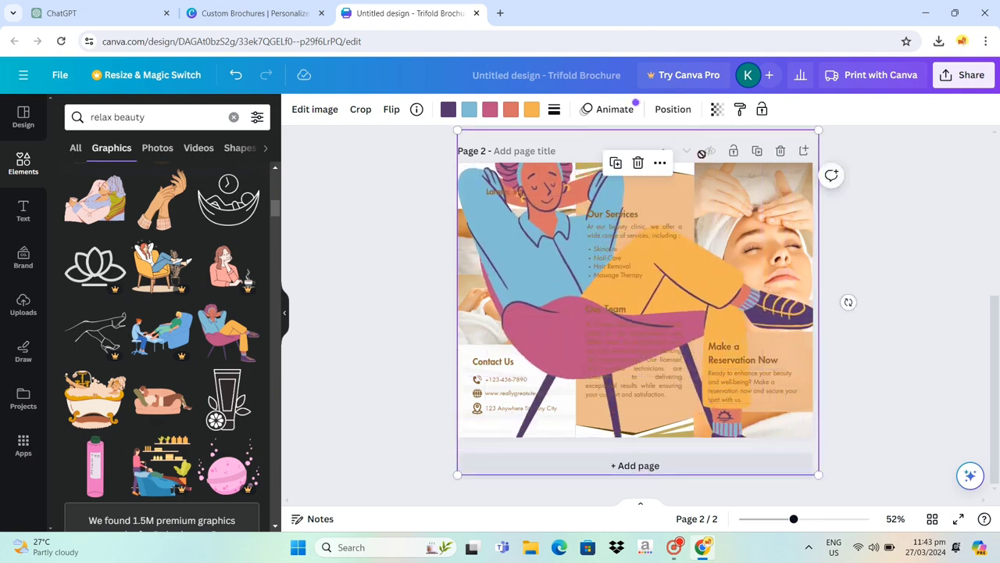
# - Fade the armchair graphic until it is barely visible, shift it down so its upper edge nears page 2's top, and deselect it
pyautogui.click(716, 109)
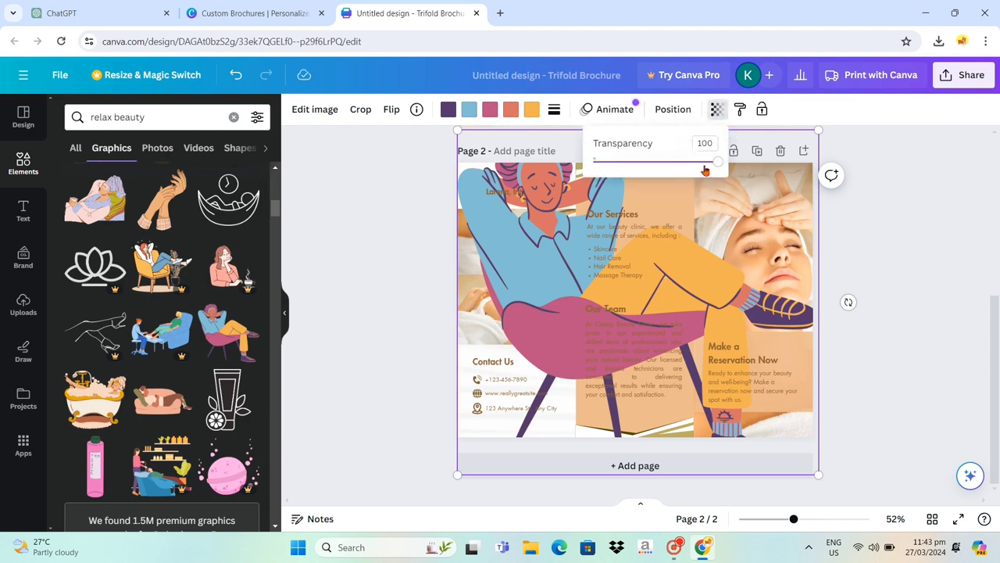
pyautogui.moveTo(715, 166); pyautogui.dragTo(601, 183)
pyautogui.click(902, 278)
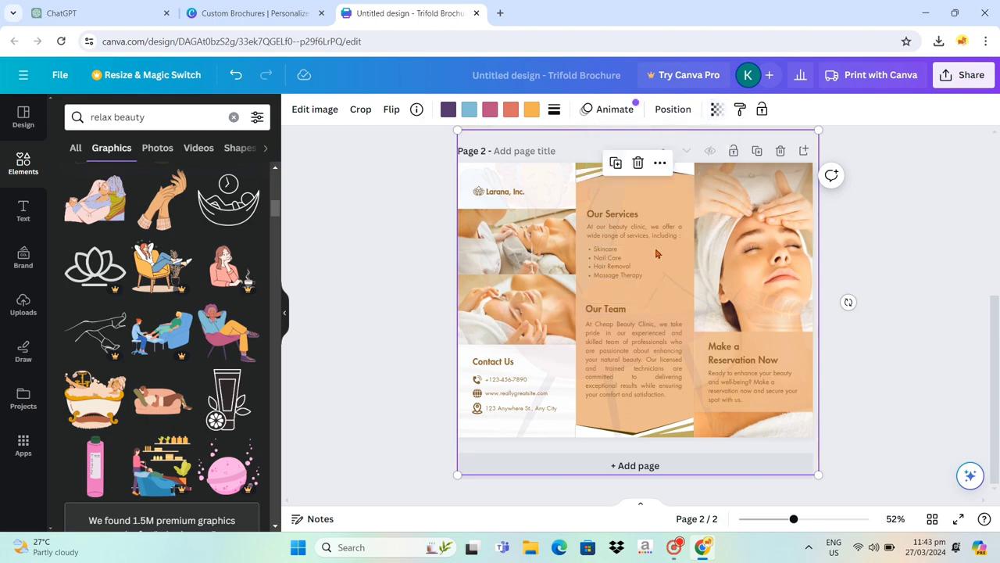
pyautogui.moveTo(668, 262); pyautogui.dragTo(663, 279)
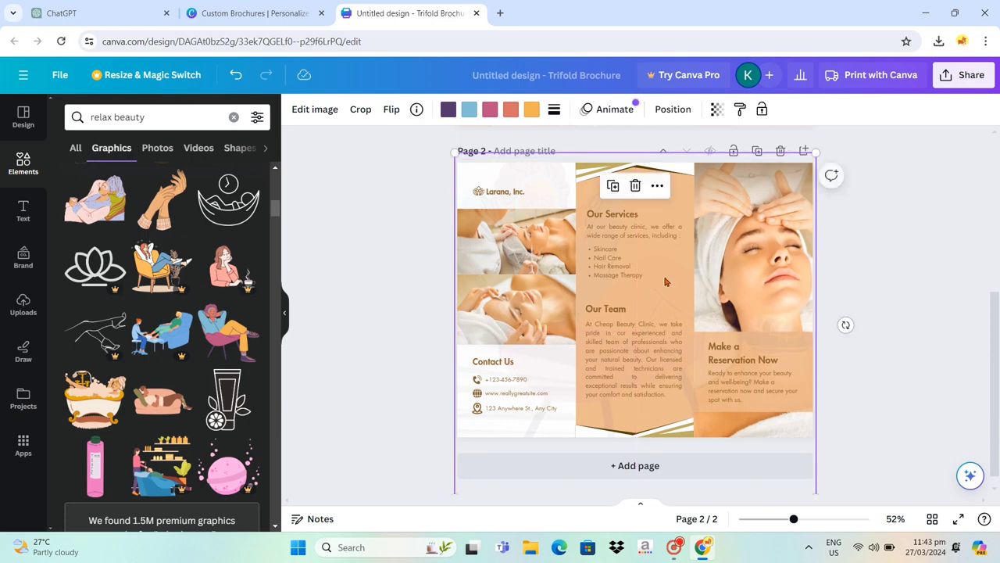
pyautogui.click(924, 329)
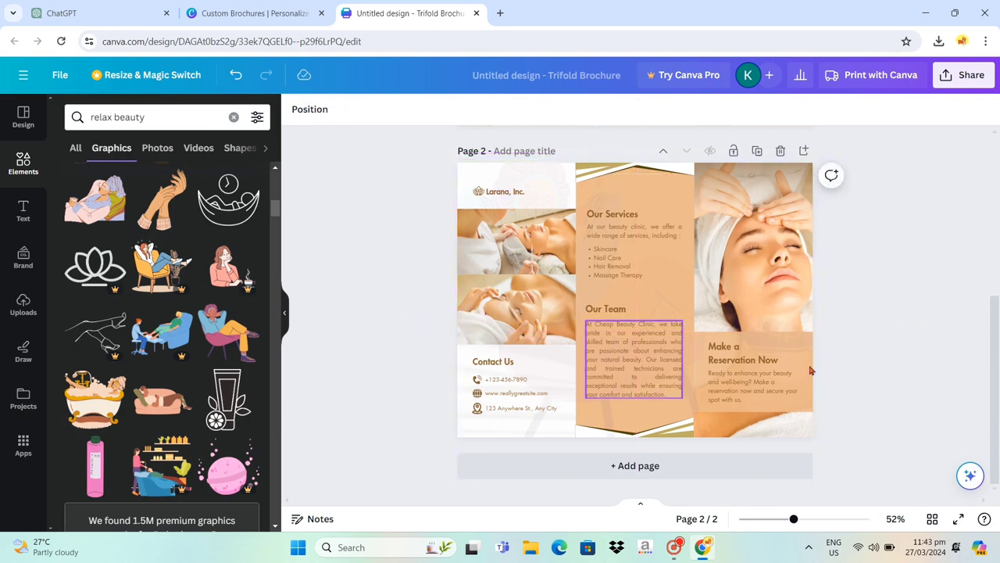
# - Replace the "Beauty Clinic" title in page 1's middle panel with "Relaxed Beauty"
pyautogui.scroll(5, 911, 332)
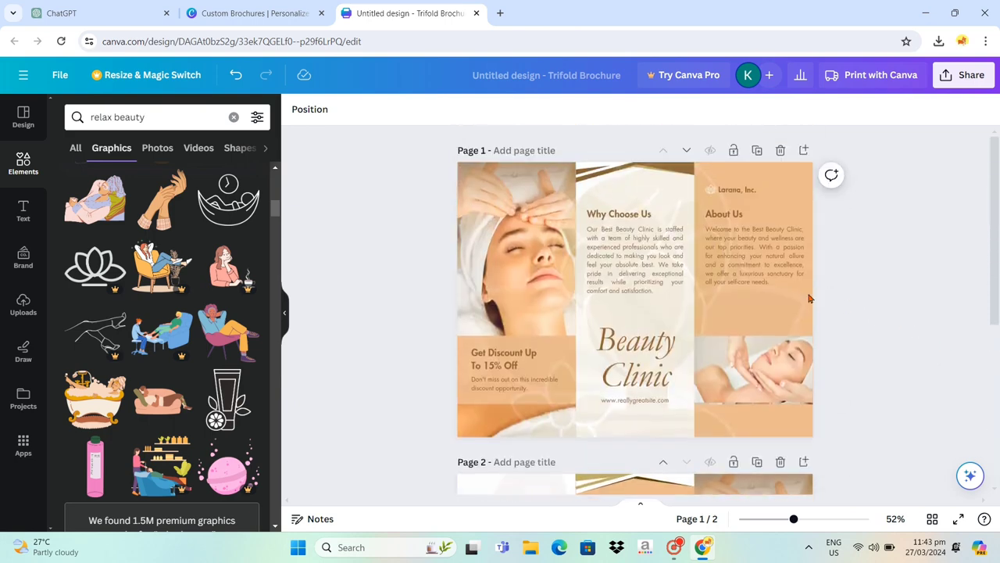
pyautogui.click(635, 352)
pyautogui.doubleClick(645, 347)
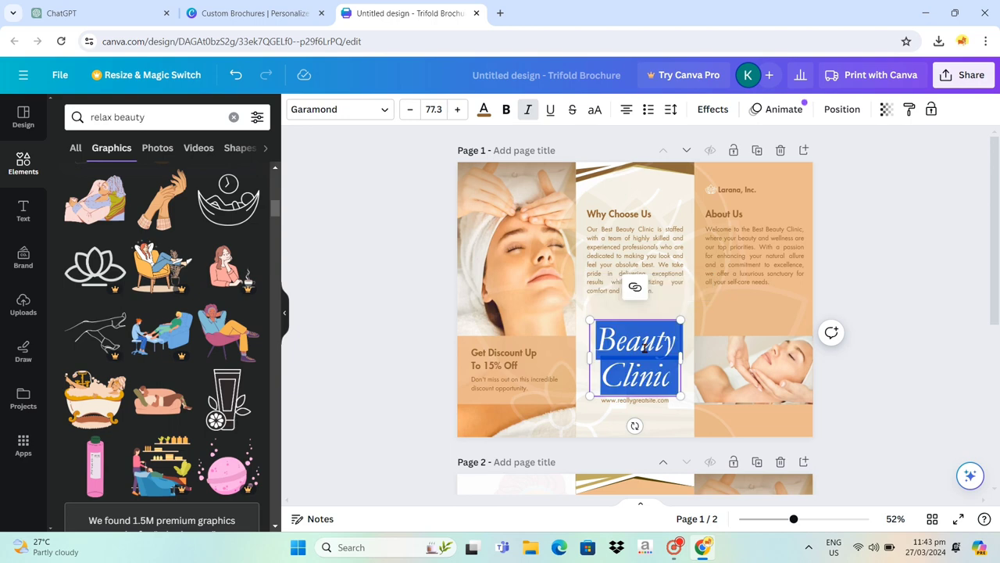
pyautogui.write('Re')
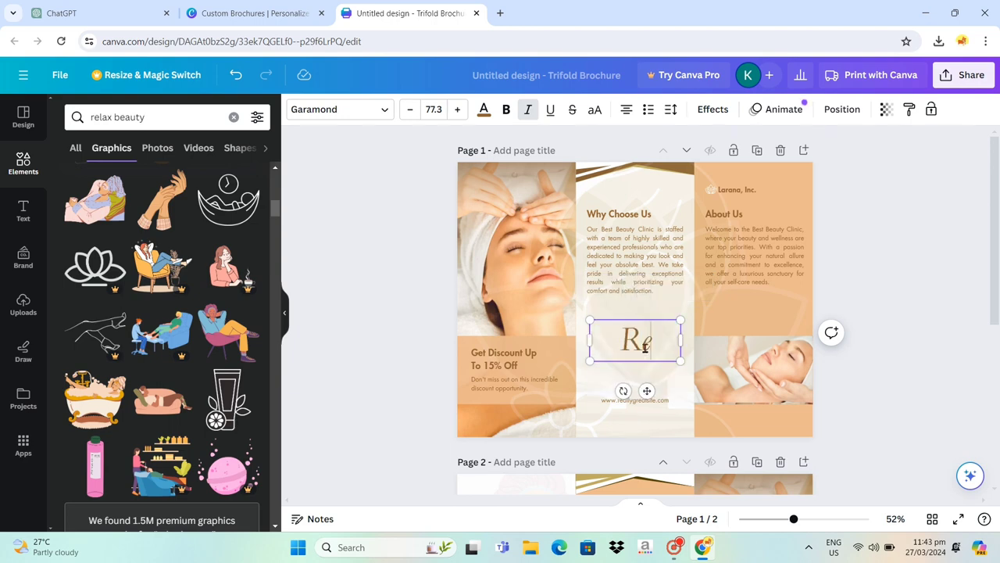
pyautogui.write('laxed Beauty')
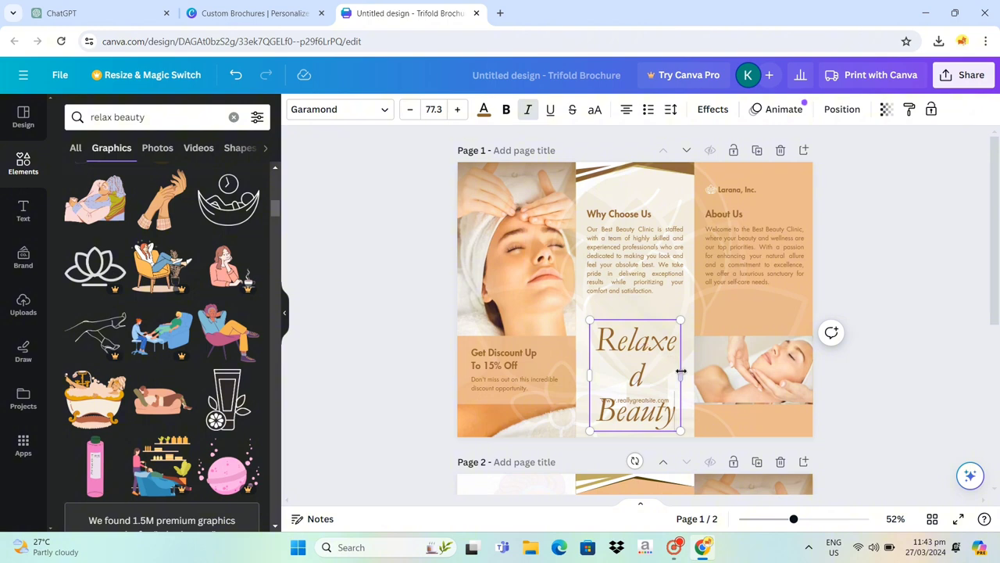
# - Widen the title's text box so "Relaxed" fits on one line, and center the title in the middle panel
pyautogui.moveTo(681, 375); pyautogui.dragTo(694, 375)
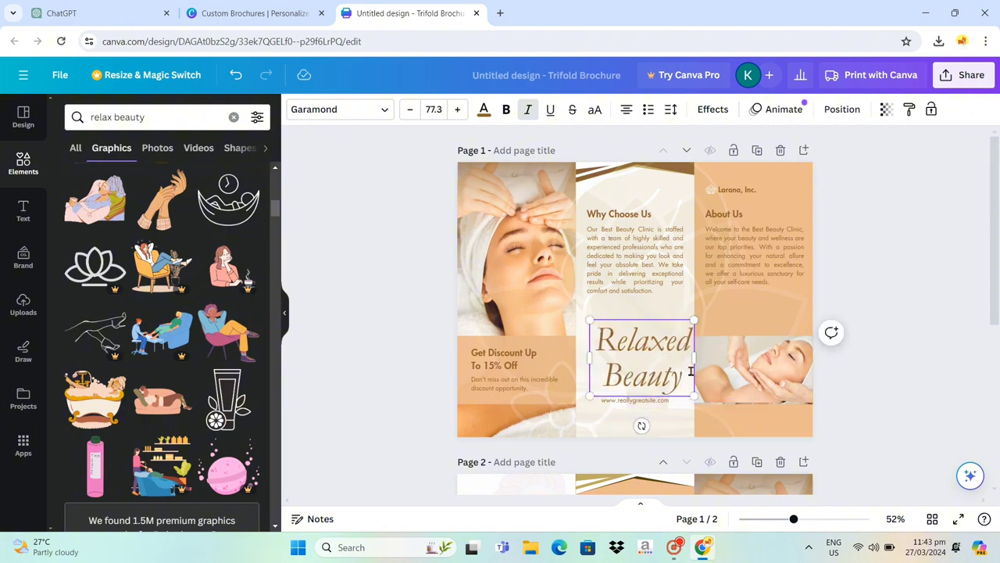
pyautogui.click(866, 383)
pyautogui.moveTo(646, 361); pyautogui.dragTo(638, 361)
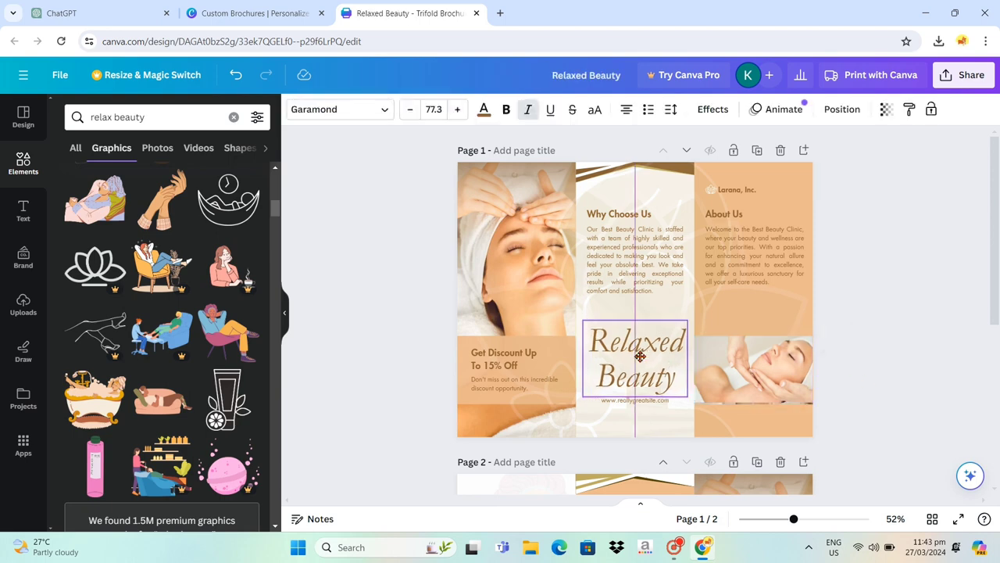
pyautogui.click(873, 388)
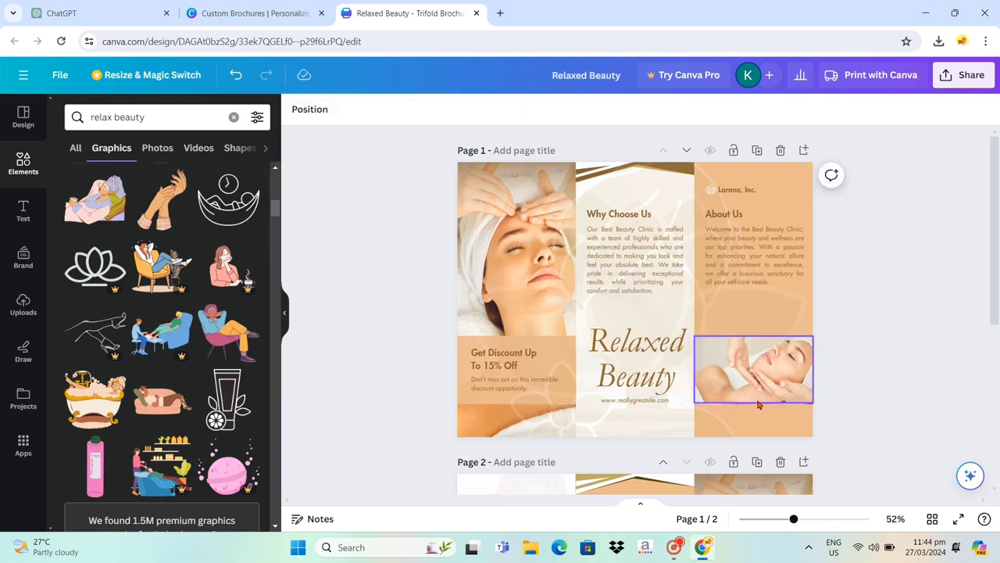
pyautogui.click(656, 405)
pyautogui.click(657, 404)
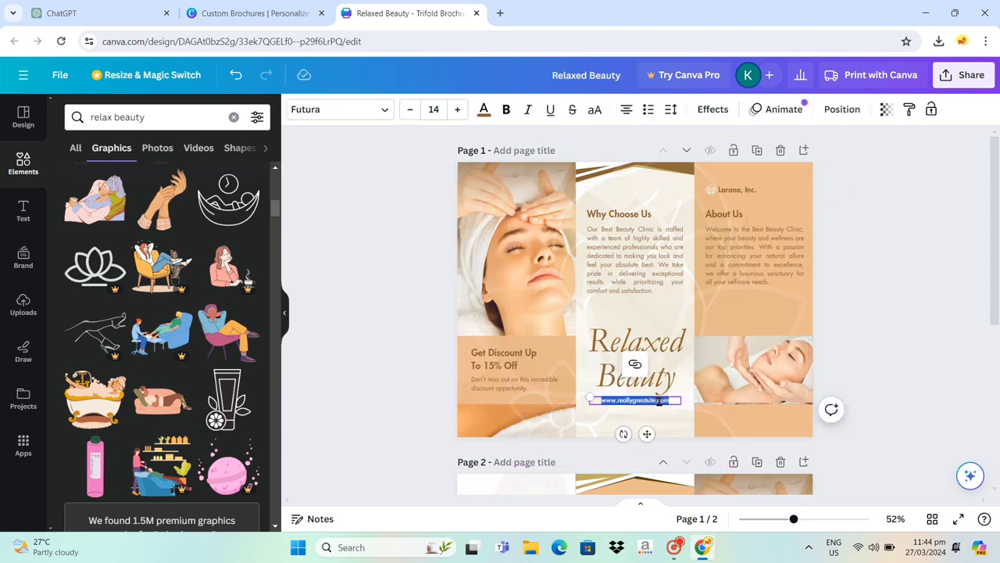
pyautogui.write('www')
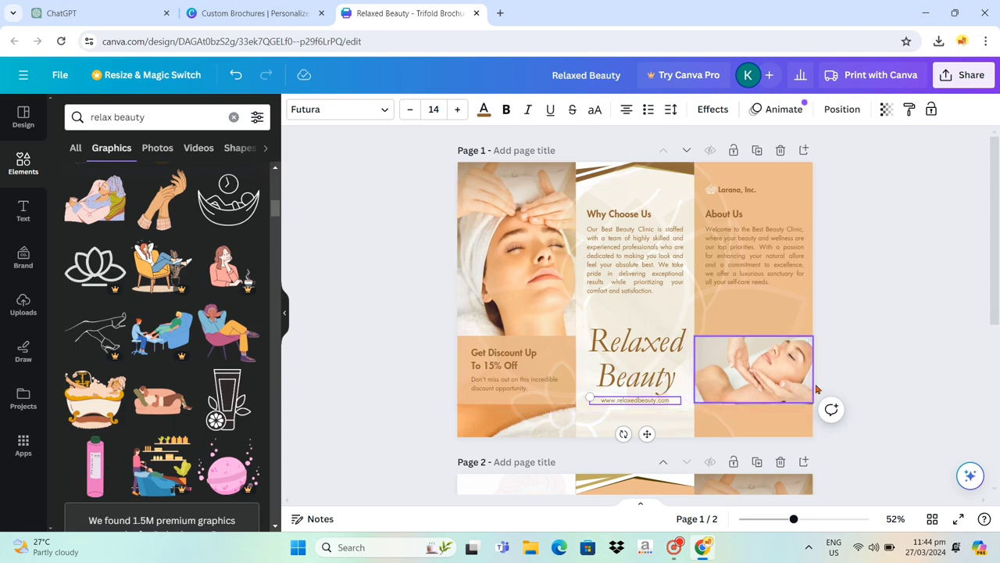
pyautogui.click(857, 361)
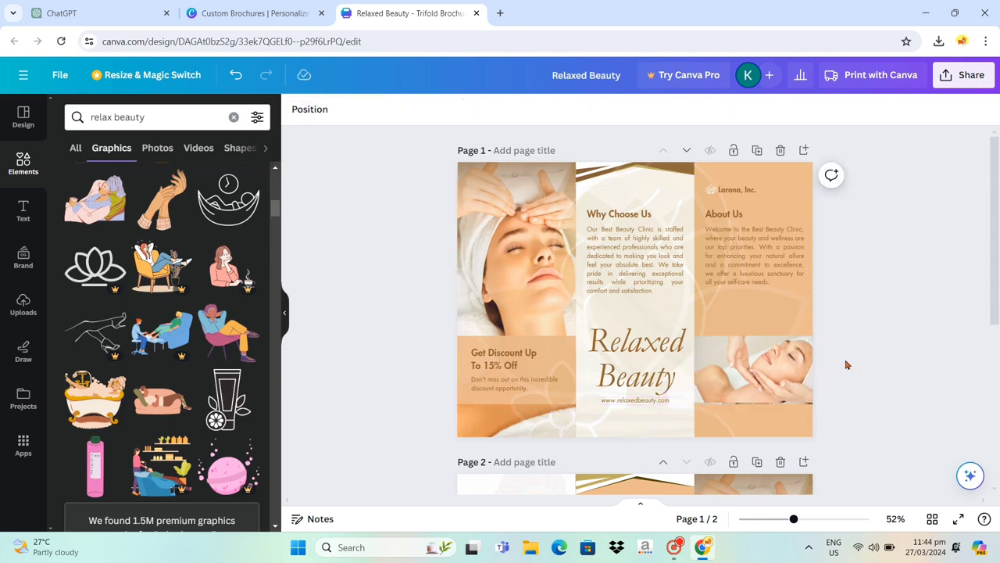
# - Go to page 2 and search the graphics elements for "instagram logo"
pyautogui.scroll(-5, 845, 364)
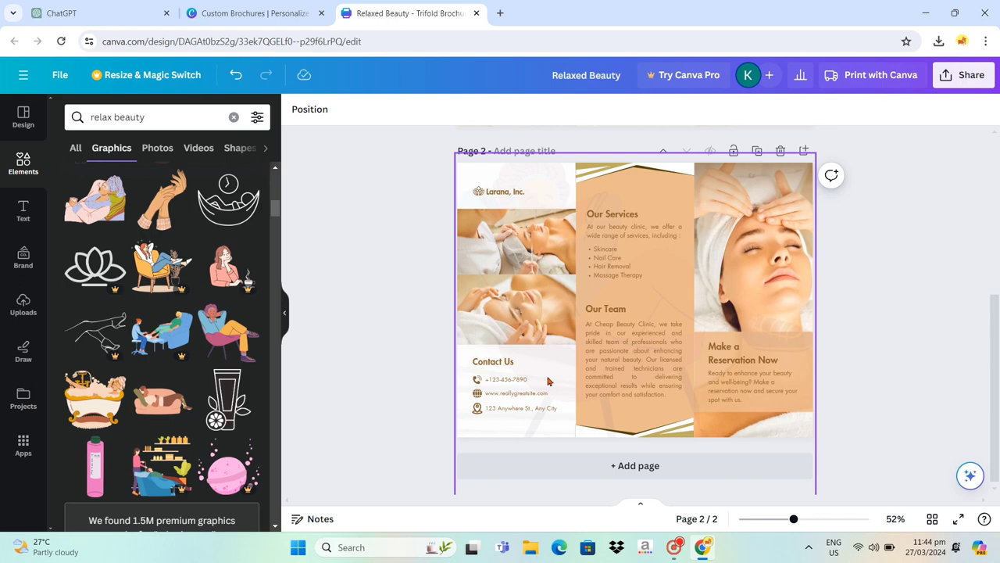
pyautogui.click(184, 117)
pyautogui.press('BackSpace')
pyautogui.press('BackSpace')
pyautogui.press('BackSpace')
pyautogui.press('BackSpace')
pyautogui.press('BackSpace')
pyautogui.press('BackSpace')
pyautogui.press('BackSpace')
pyautogui.press('BackSpace')
pyautogui.press('BackSpace')
pyautogui.press('BackSpace')
pyautogui.press('BackSpace')
pyautogui.press('BackSpace')
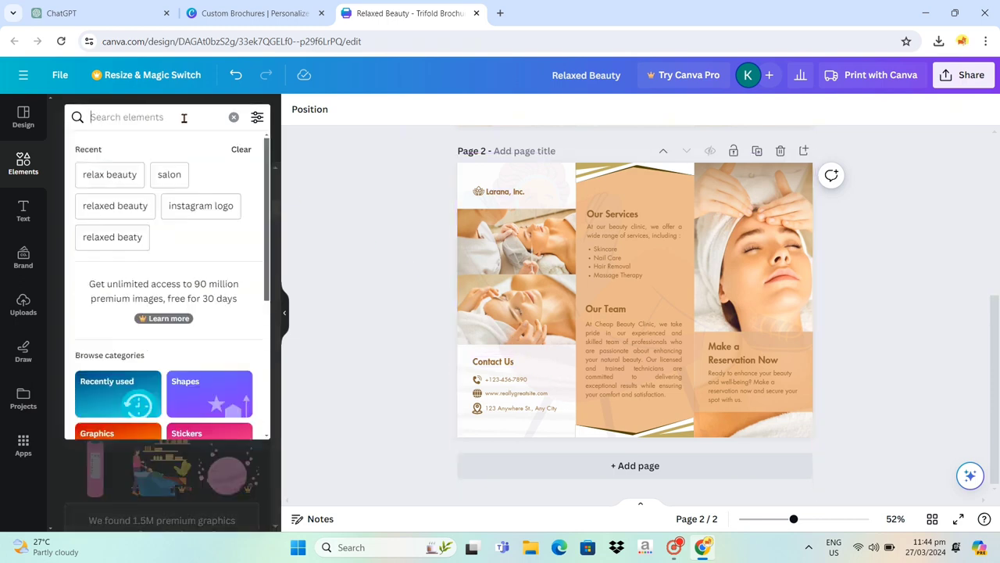
pyautogui.write('instagra')
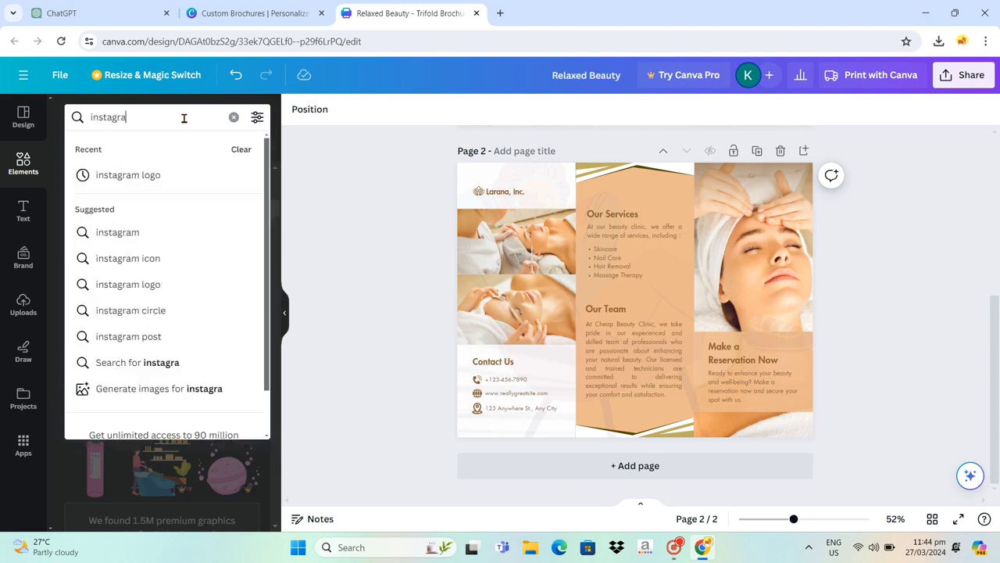
pyautogui.write('m logo')
pyautogui.press('Return')
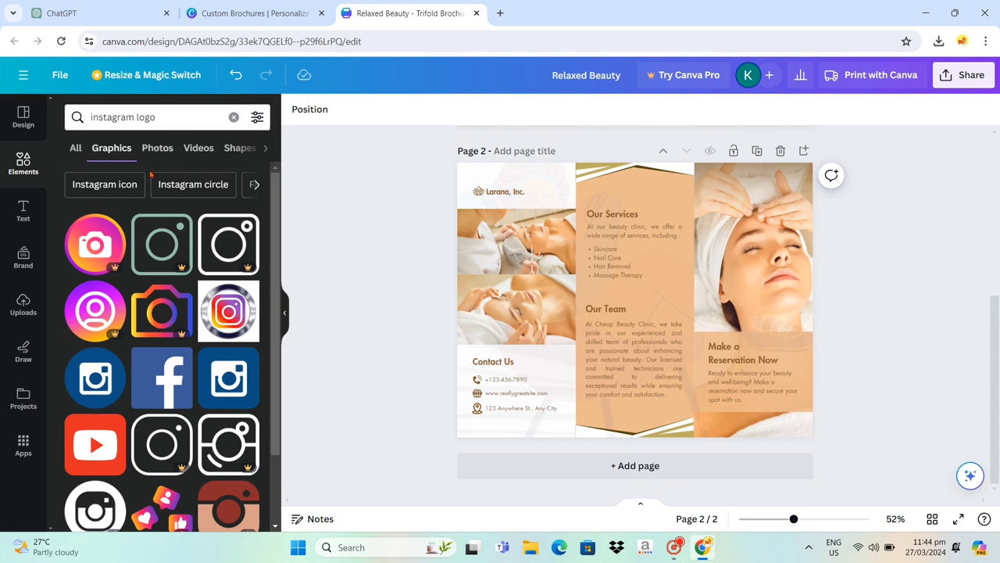
# - Add the round camera icon to page 2 and recolor it with the brown document color #876137
pyautogui.scroll(-3, 180, 368)
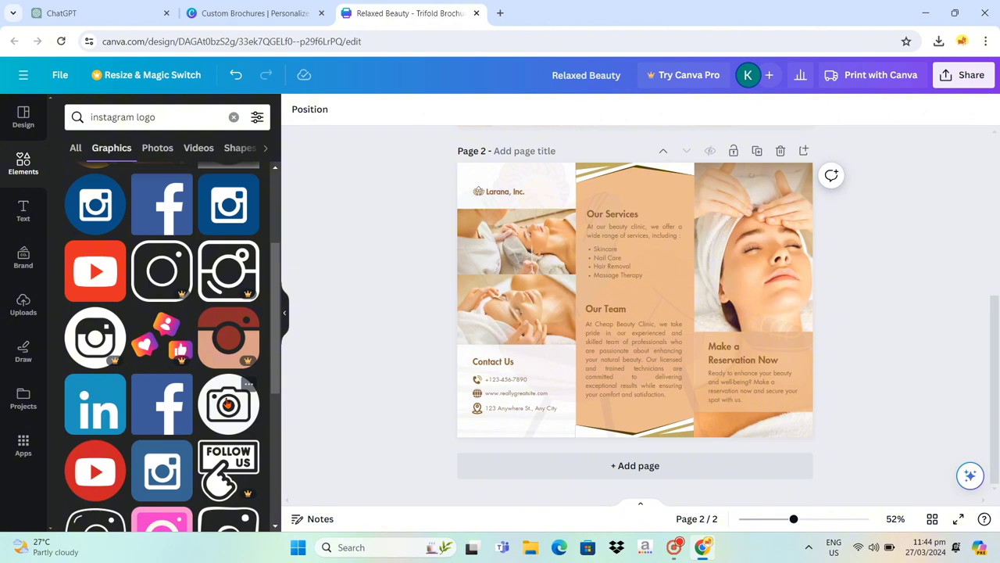
pyautogui.click(226, 402)
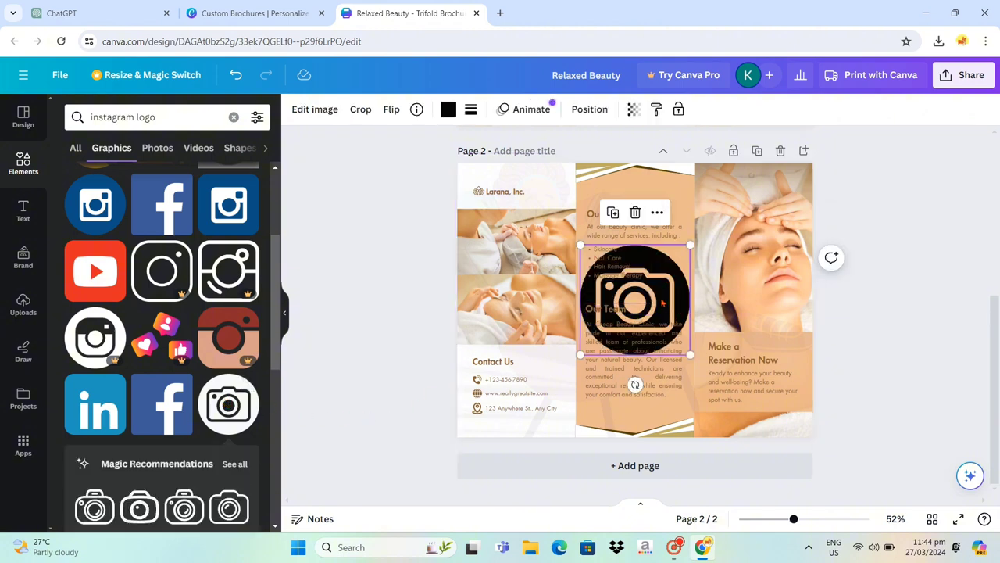
pyautogui.click(448, 109)
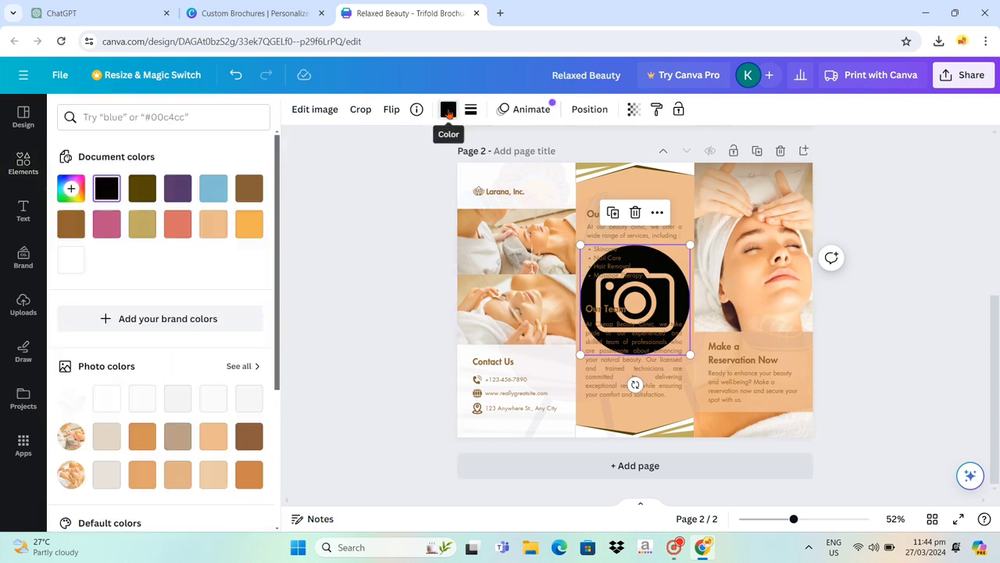
pyautogui.click(255, 188)
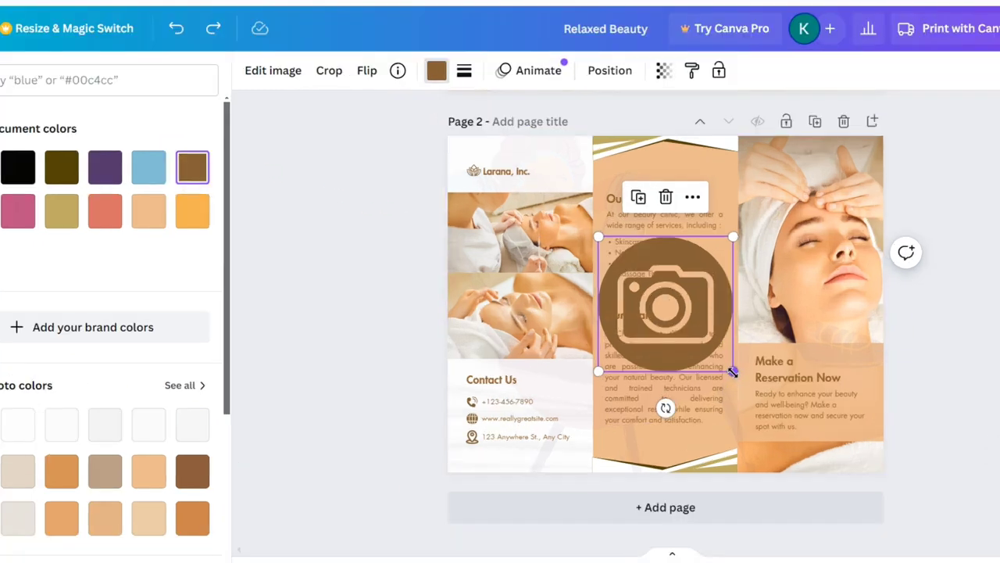
# - Shrink the camera icon to the size of the contact icons and place it below the location icon under Contact Us
pyautogui.moveTo(661, 319); pyautogui.dragTo(427, 473)
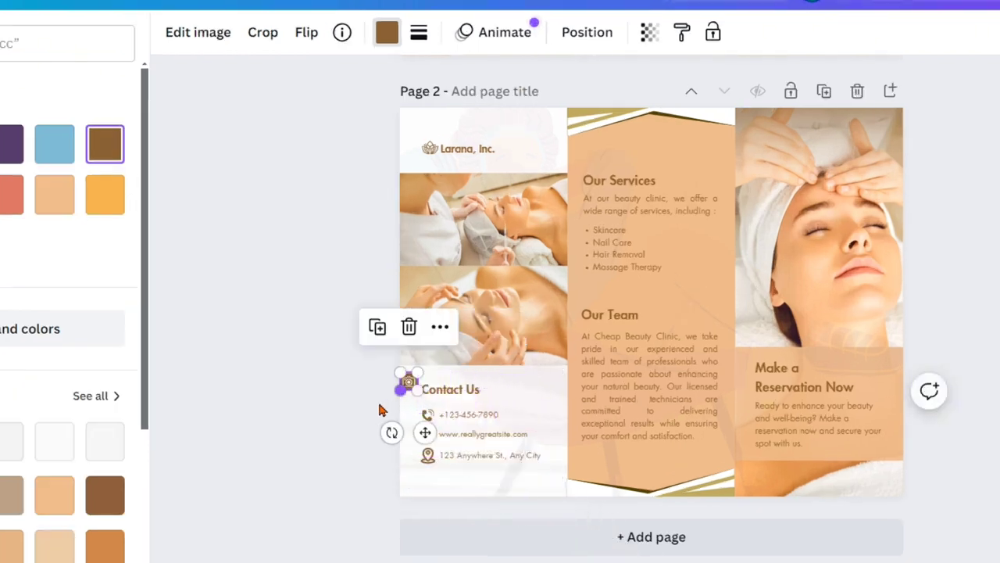
pyautogui.click(398, 391)
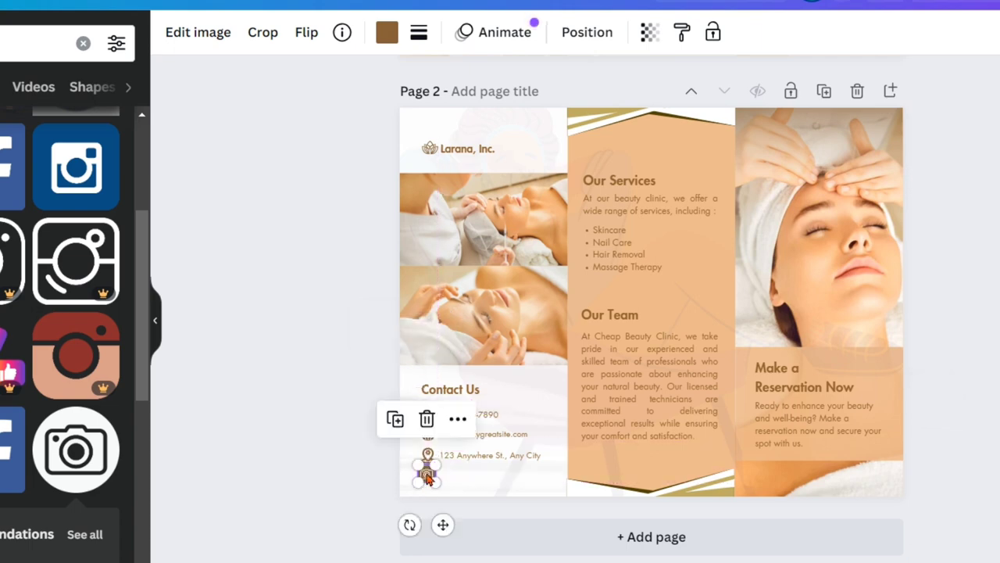
# - Duplicate the address line under Contact Us on page 2 and place the copy beside the camera icon
pyautogui.click(466, 460)
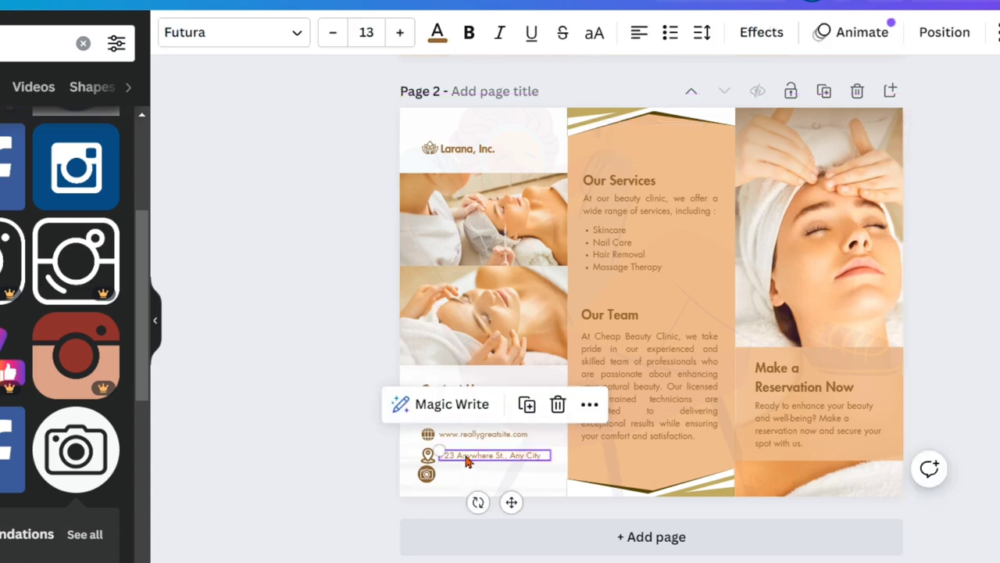
pyautogui.click(523, 408)
pyautogui.moveTo(485, 467); pyautogui.dragTo(475, 473)
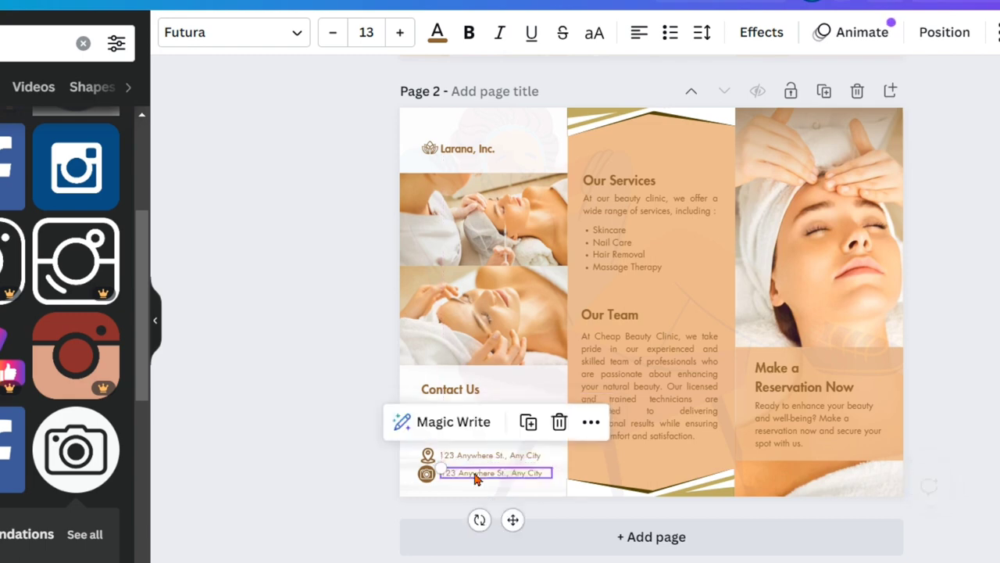
pyautogui.doubleClick(483, 472)
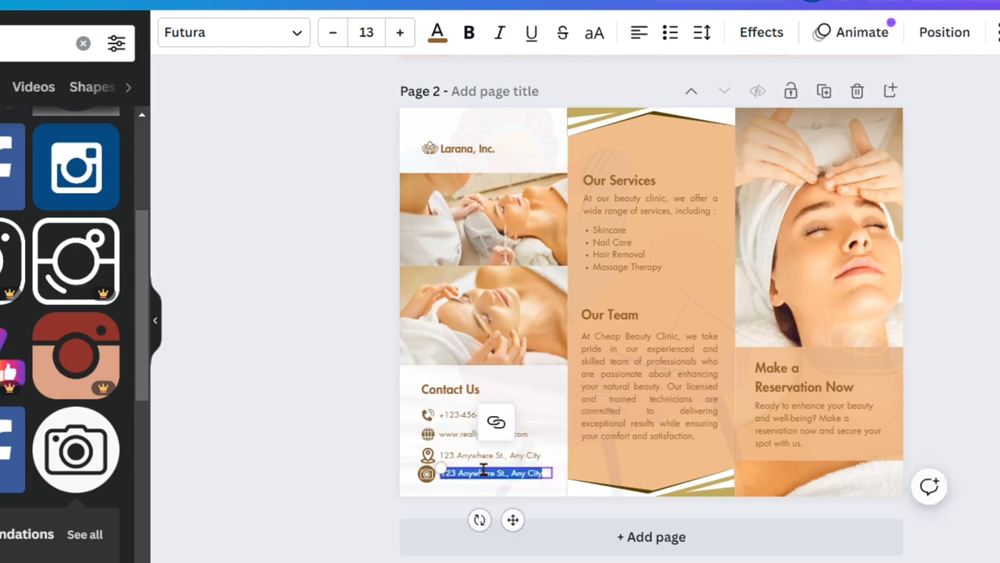
pyautogui.press('BackSpace')
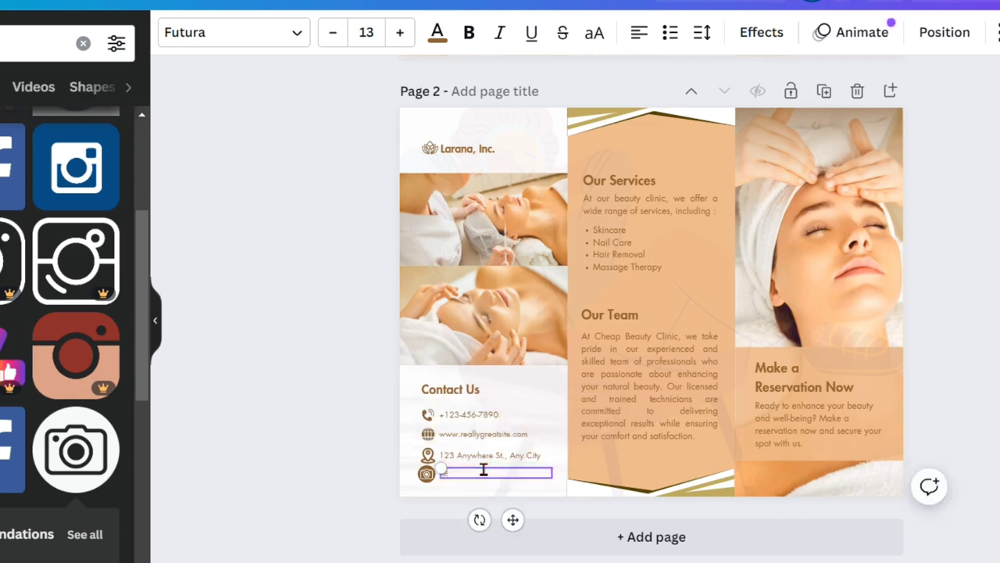
pyautogui.write('@relaxrdbeauty')
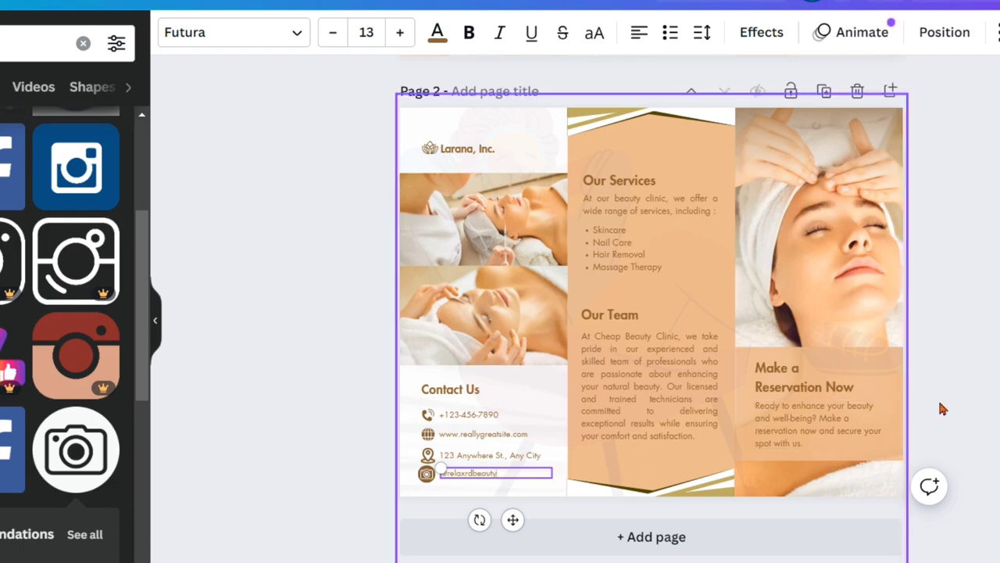
pyautogui.click(969, 396)
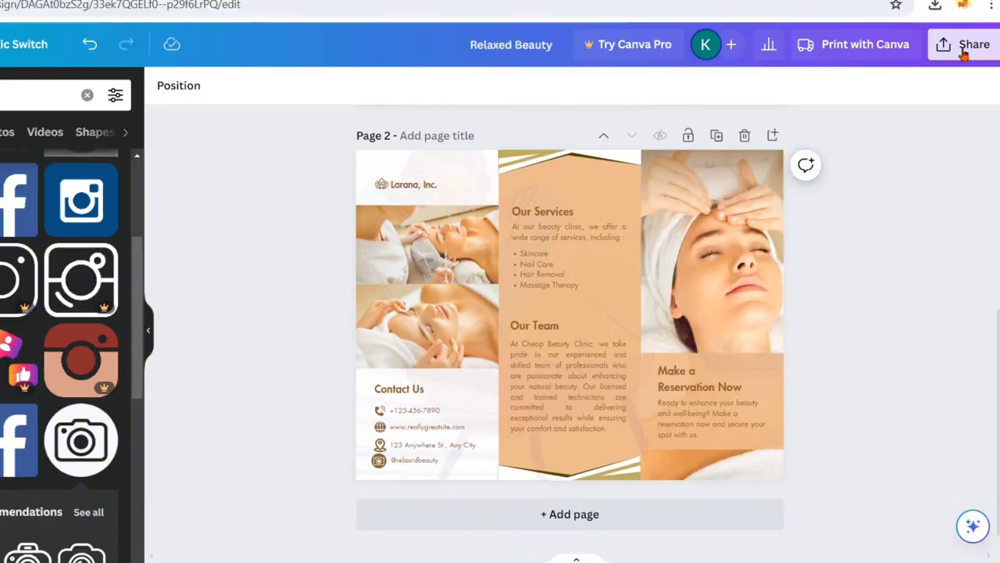
# - Download all pages of the brochure as PNG files
pyautogui.click(969, 45)
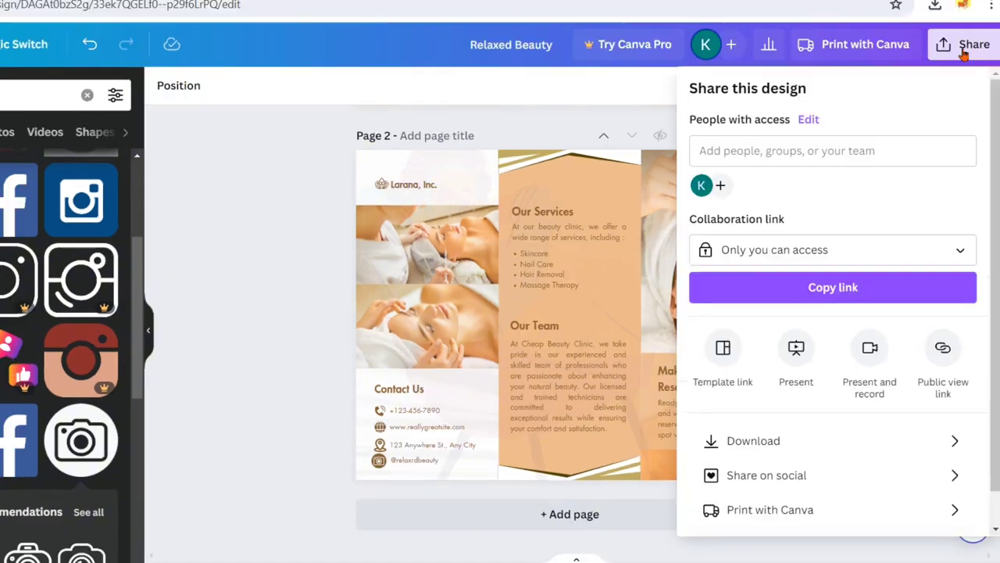
pyautogui.click(751, 443)
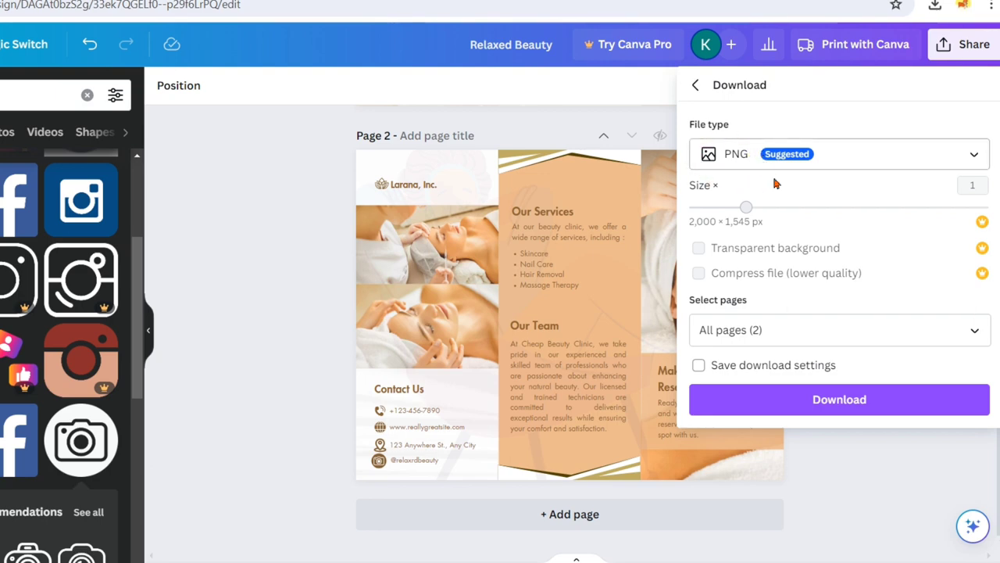
pyautogui.click(782, 412)
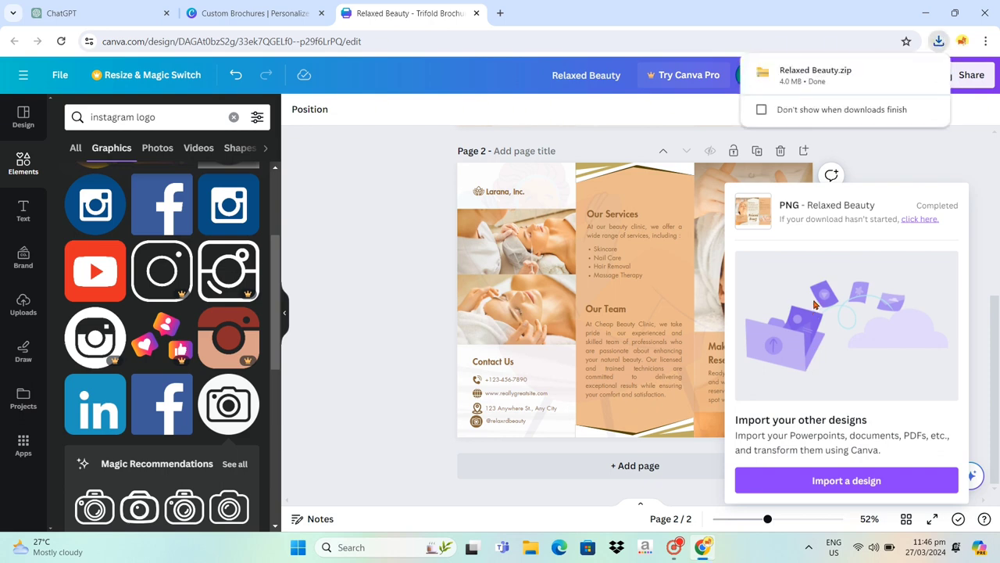
# - Open the downloaded Relaxed Beauty.zip in File Explorer and view both brochure images, 2.png and 1.png, in the photo viewer
pyautogui.click(841, 88)
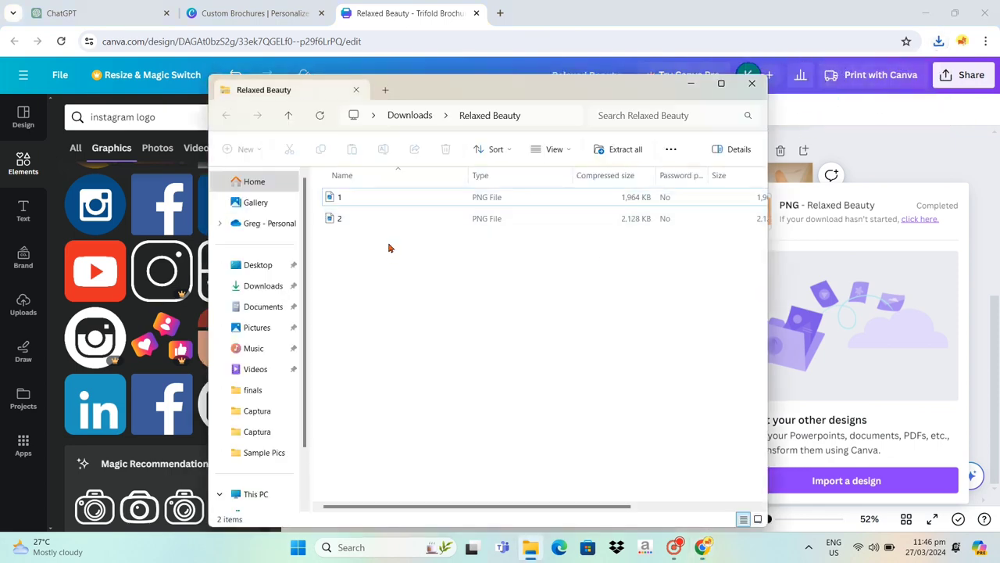
pyautogui.hotkey('ctrl', 'a')
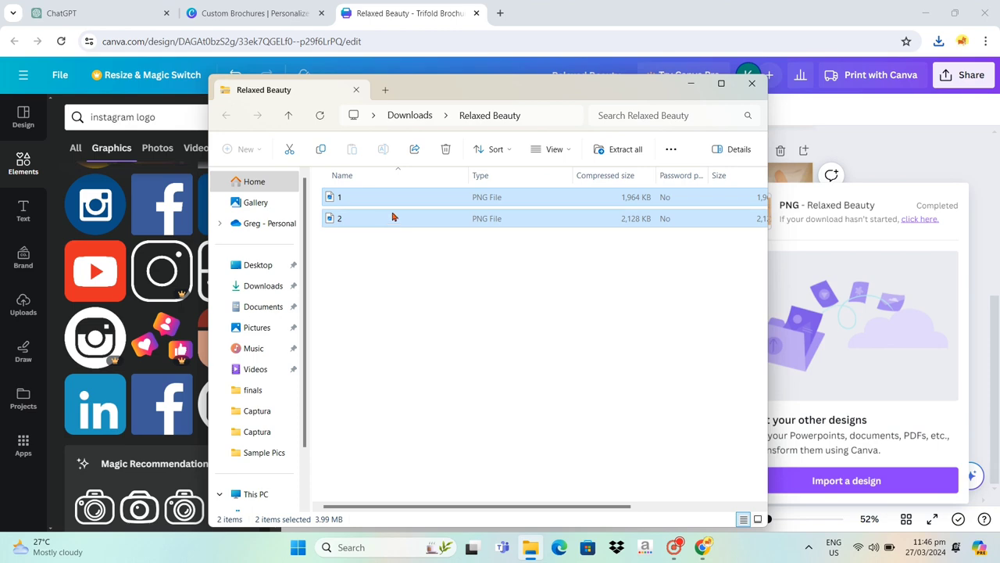
pyautogui.doubleClick(395, 213)
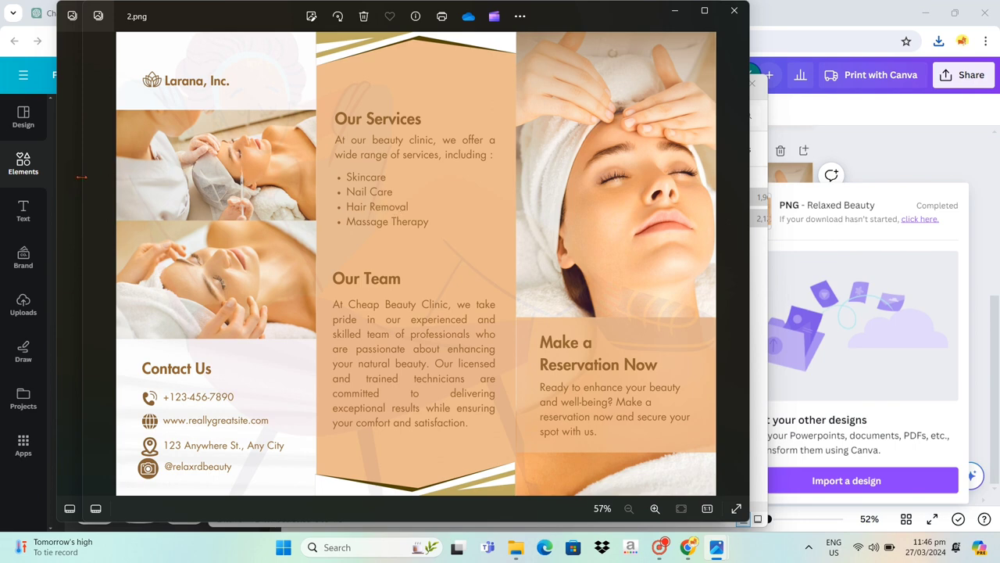
pyautogui.press('Left')
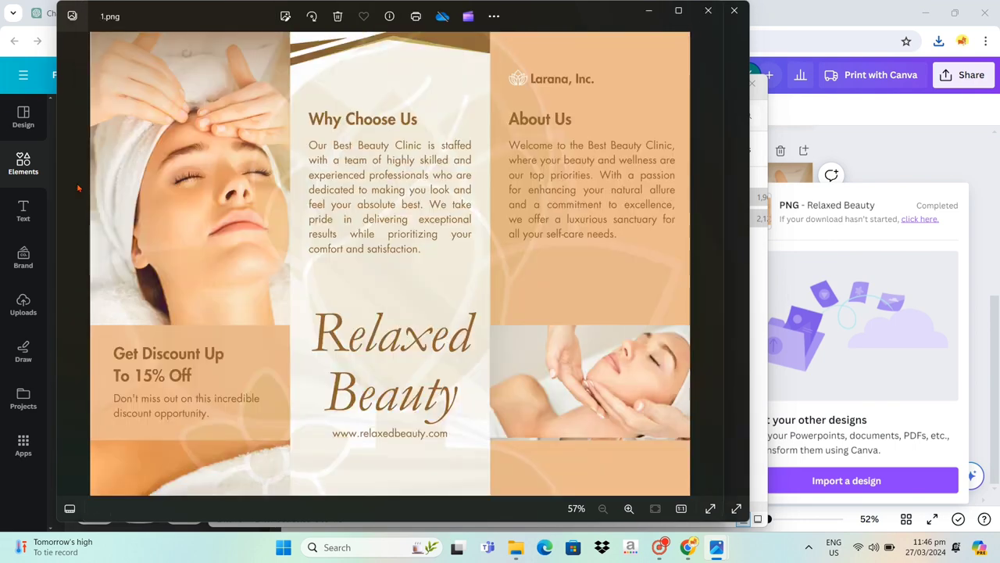